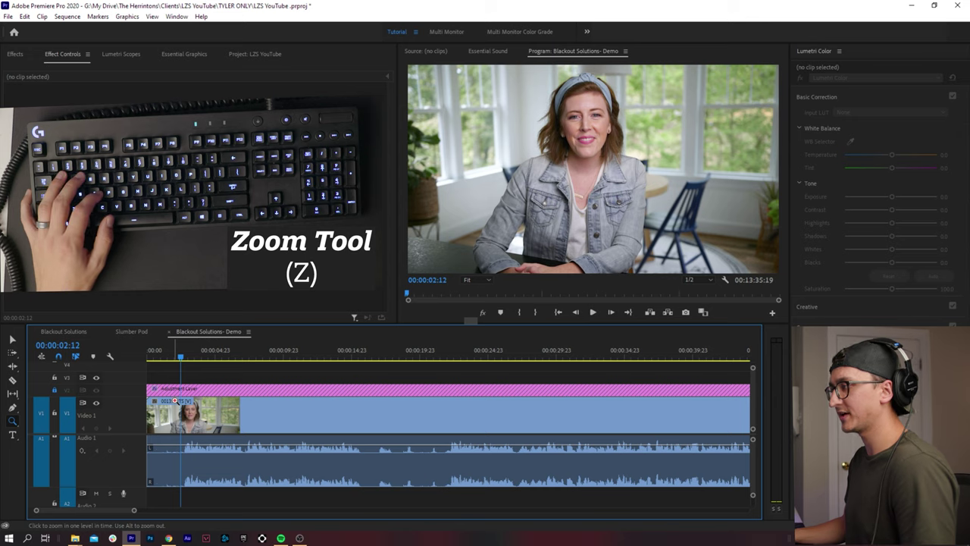
Step: Split the clip on Video 1 with the Razor tool at about 00:00:02:18, and undo the cut
{"action": "left_click_drag", "start_coordinate": [170, 378], "coordinate": [208, 413]}
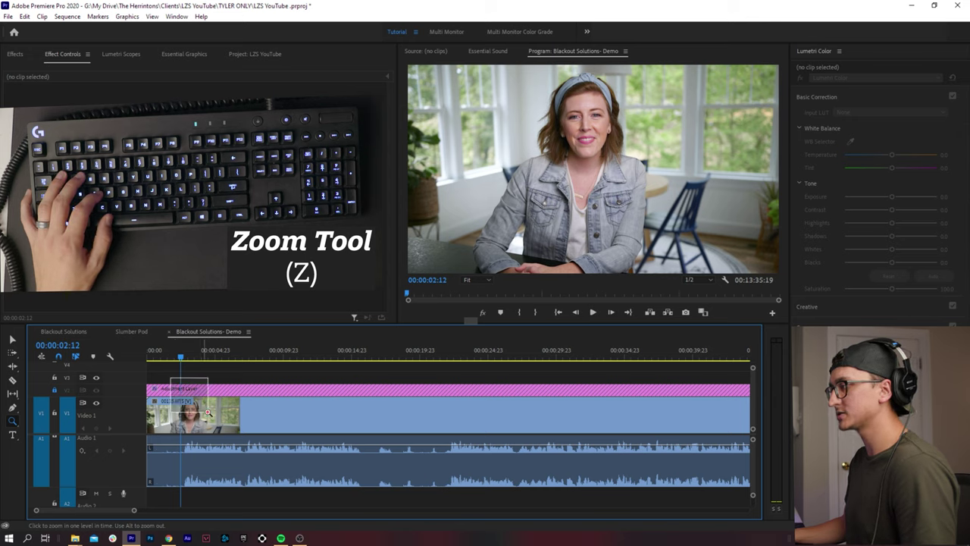
{"action": "left_click_drag", "start_coordinate": [207, 413], "coordinate": [206, 415]}
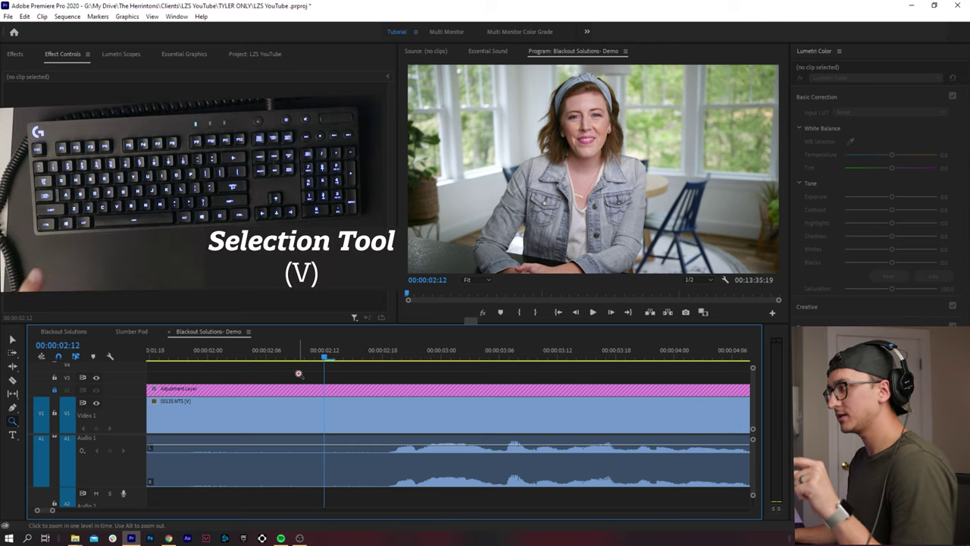
{"action": "key", "text": "v"}
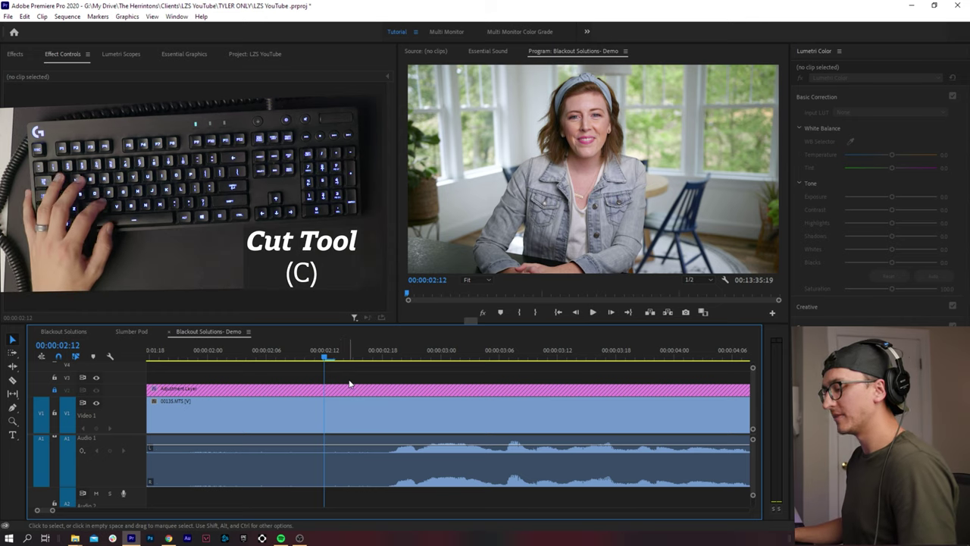
{"action": "key", "text": "c"}
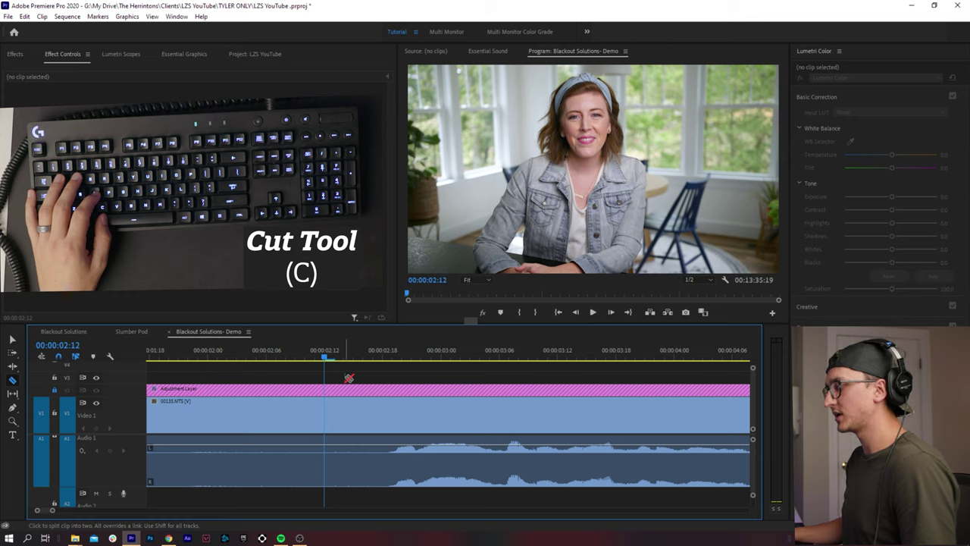
{"action": "left_click", "coordinate": [384, 411]}
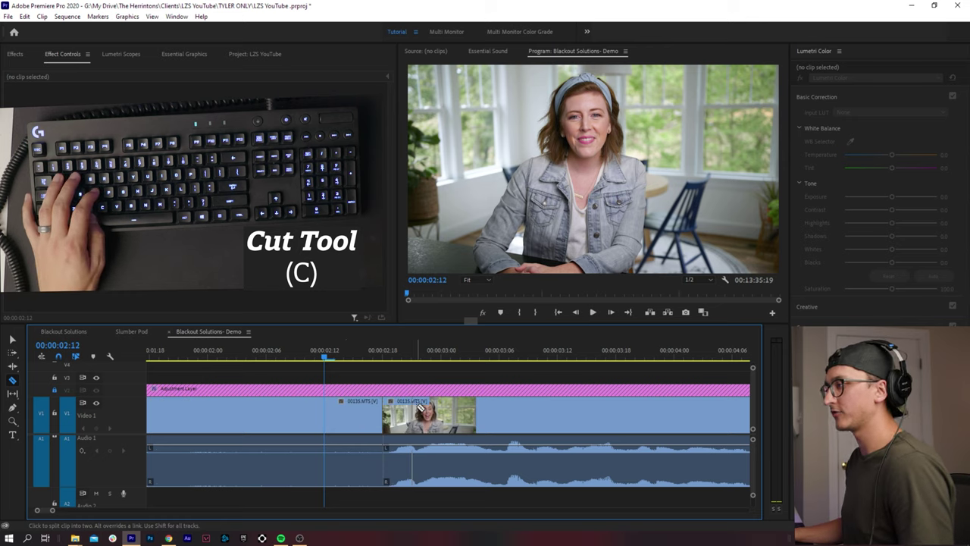
{"action": "key", "text": "ctrl+z"}
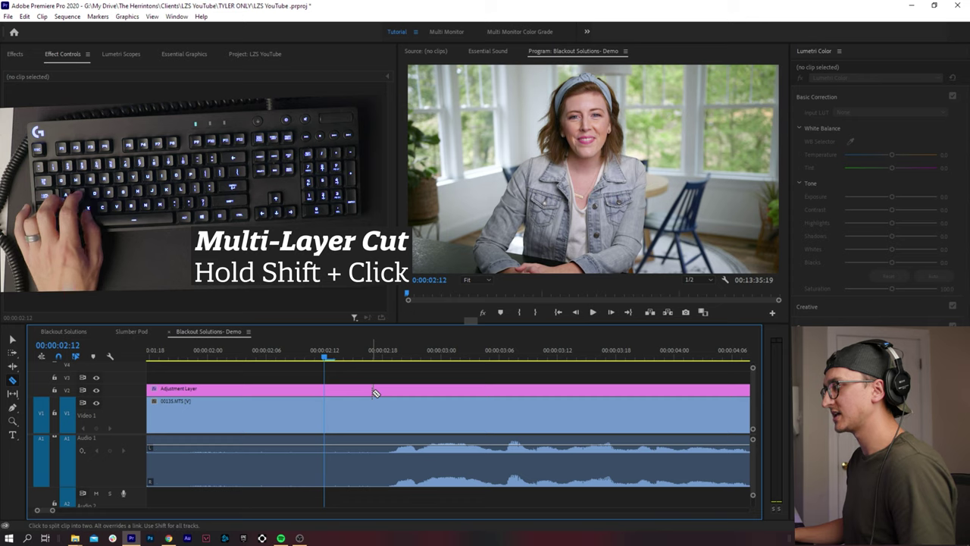
Step: Cut all unlocked tracks at once at about 00:00:02:18, undo and redo the cut, and leave it undone with the Selection tool active
{"action": "key", "text": "shift"}
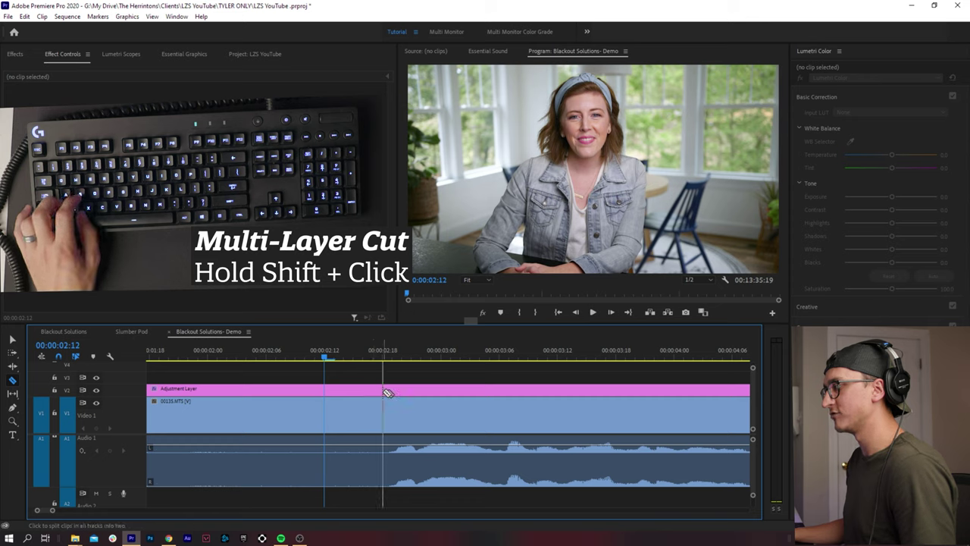
{"action": "left_click", "coordinate": [384, 391], "text": "shift"}
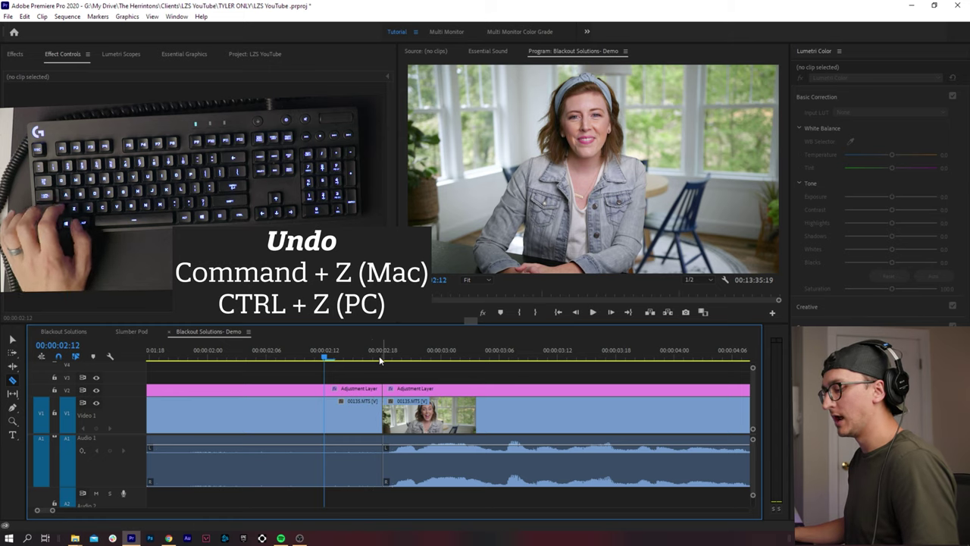
{"action": "key", "text": "ctrl+z"}
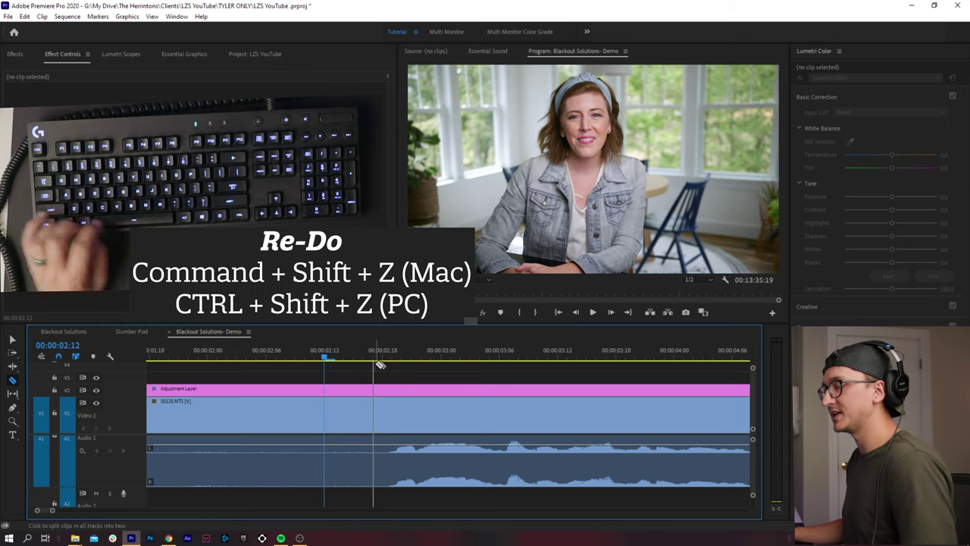
{"action": "key", "text": "ctrl+shift+z"}
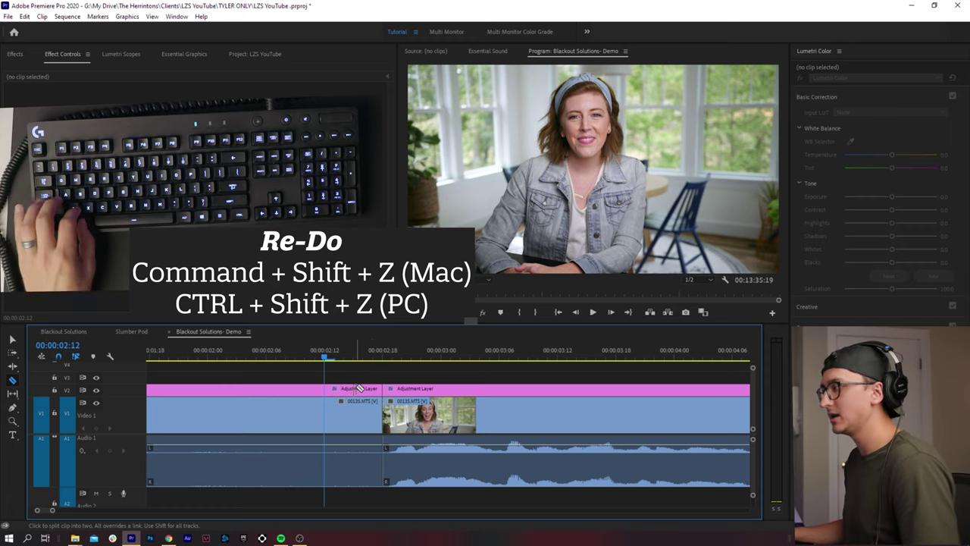
{"action": "key", "text": "ctrl+z"}
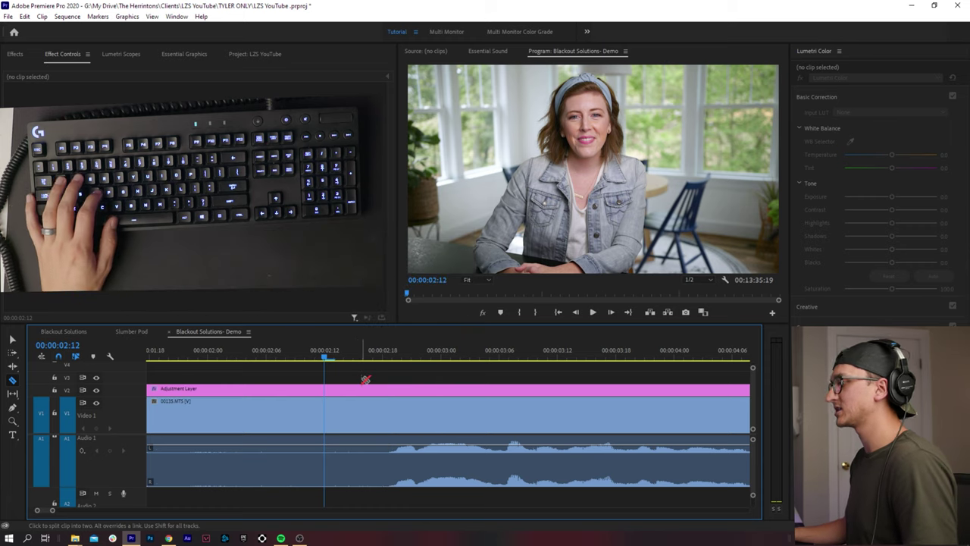
{"action": "key", "text": "v"}
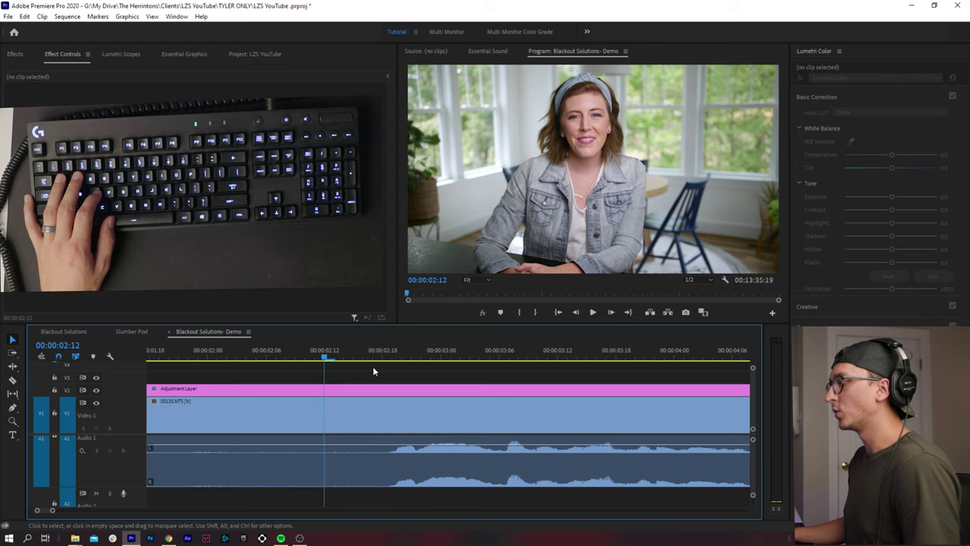
Step: Place the playhead at 00:00:02:18, just before the speech starts, and ripple trim the beginning of the first clip to it
{"action": "left_click", "coordinate": [350, 363]}
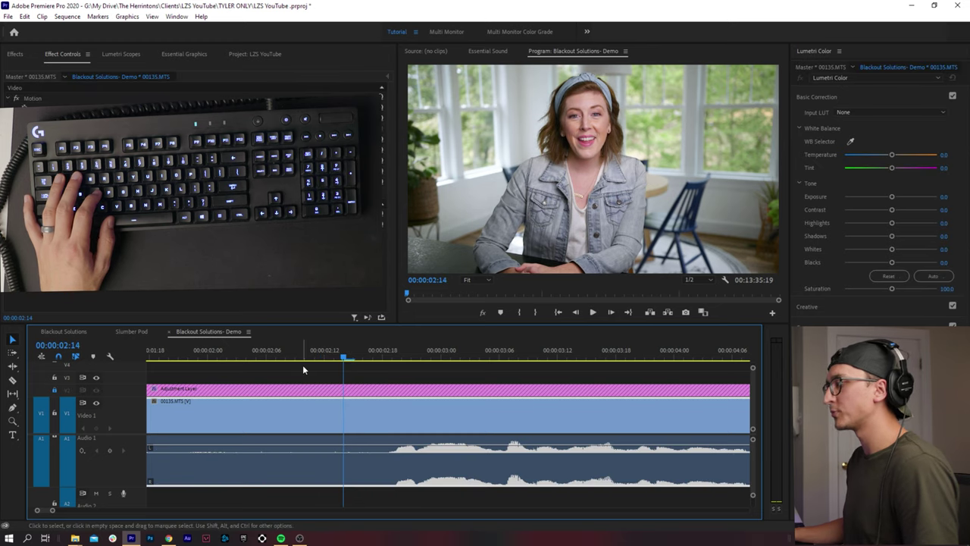
{"action": "key", "text": "minus"}
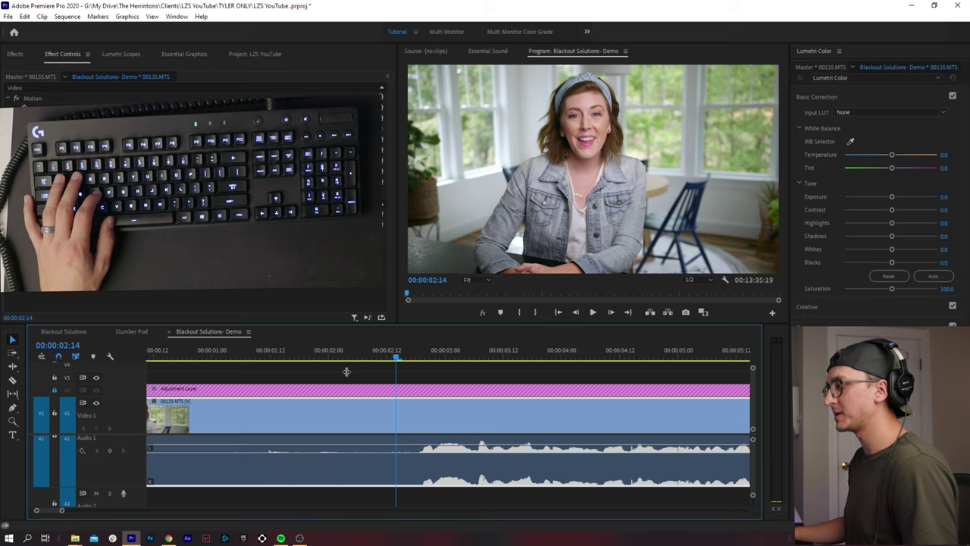
{"action": "key", "text": "minus"}
{"action": "left_click", "coordinate": [302, 362]}
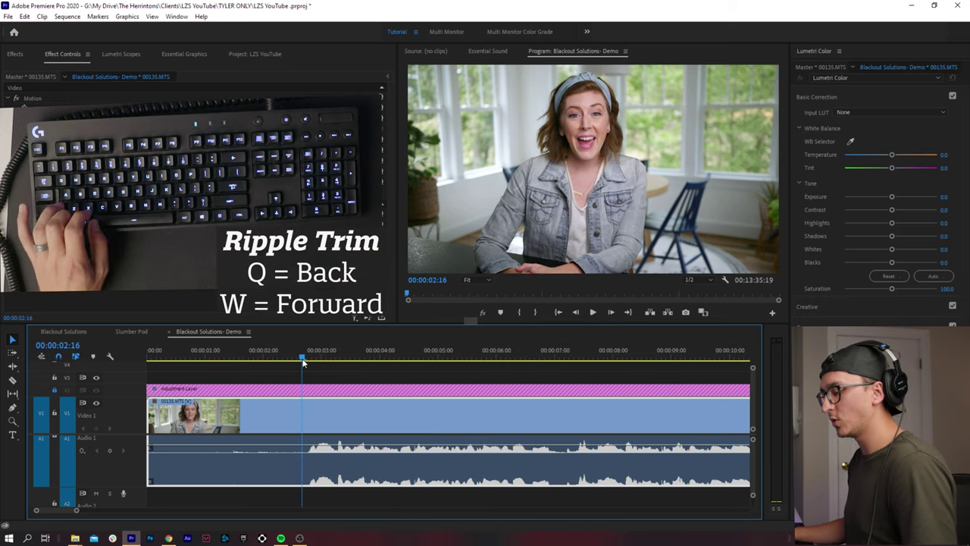
{"action": "left_click", "coordinate": [304, 360]}
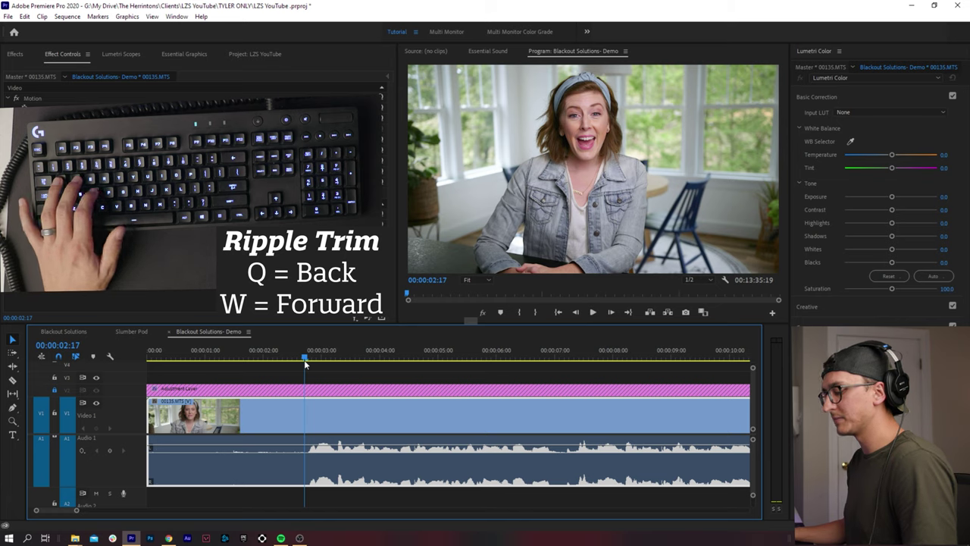
{"action": "key", "text": "Left"}
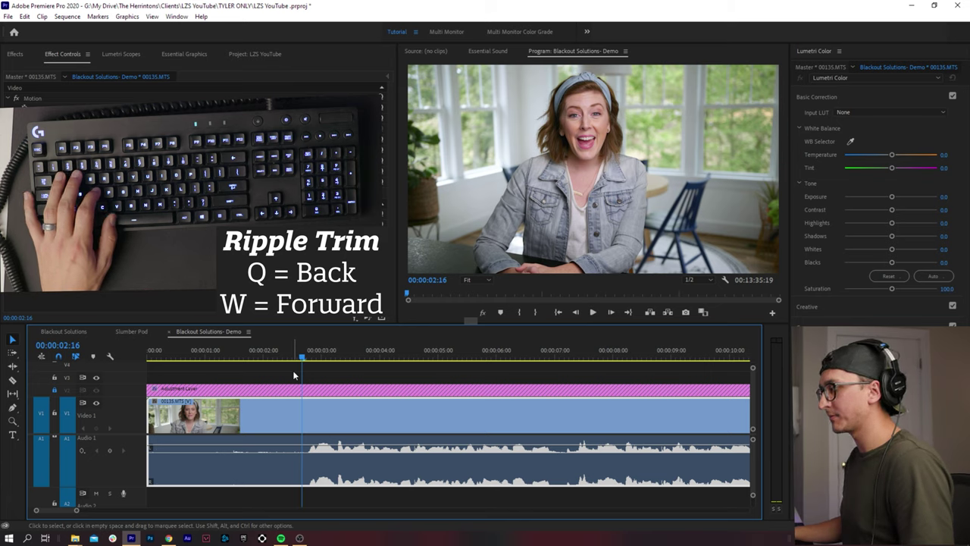
{"action": "key", "text": "Right"}
{"action": "key", "text": "Right"}
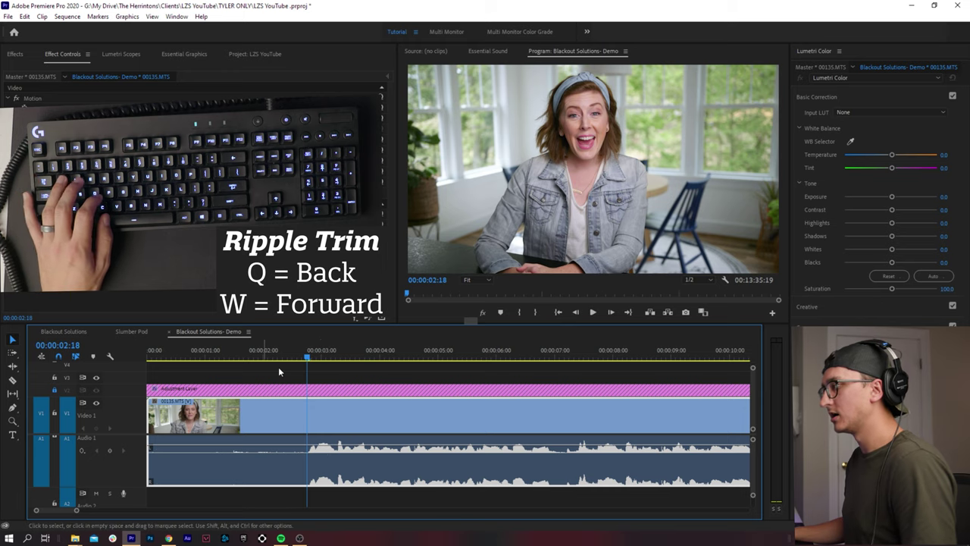
{"action": "key", "text": "q"}
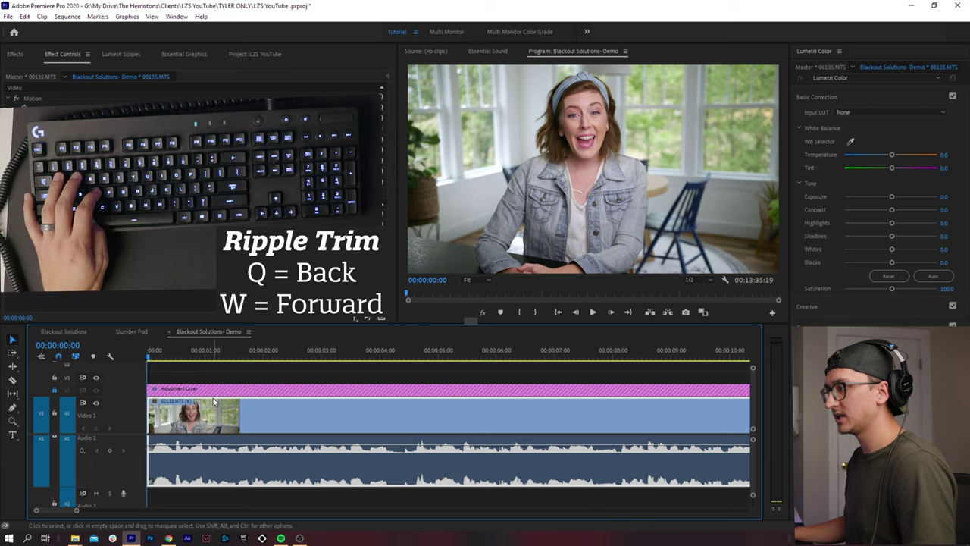
Step: Deselect the first clip and ripple trim its silent end back to the playhead at 00:00:13:08
{"action": "key", "text": "ctrl+z"}
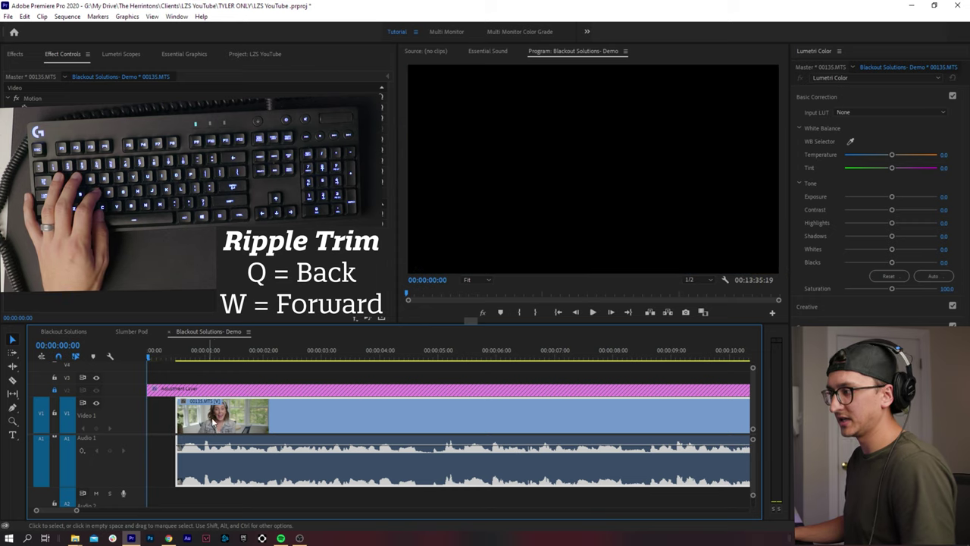
{"action": "key", "text": "ctrl+shift+a"}
{"action": "scroll", "coordinate": [377, 416], "scroll_direction": "down", "scroll_amount": 5}
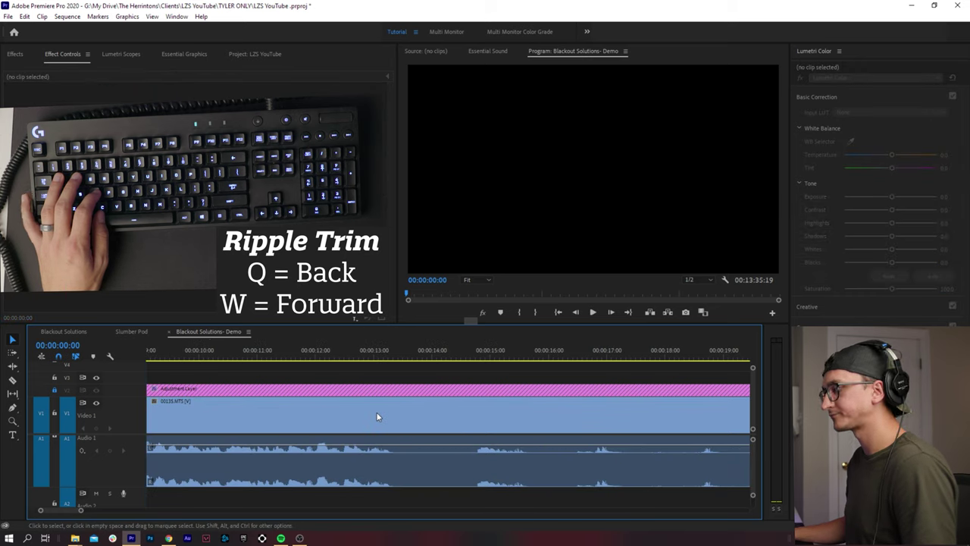
{"action": "scroll", "coordinate": [377, 417], "scroll_direction": "down", "scroll_amount": 2}
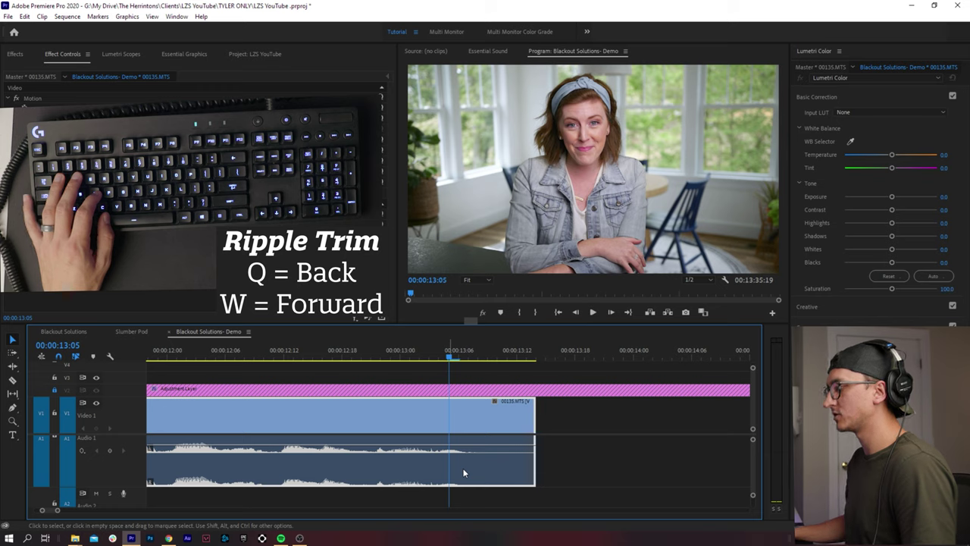
{"action": "left_click", "coordinate": [459, 358]}
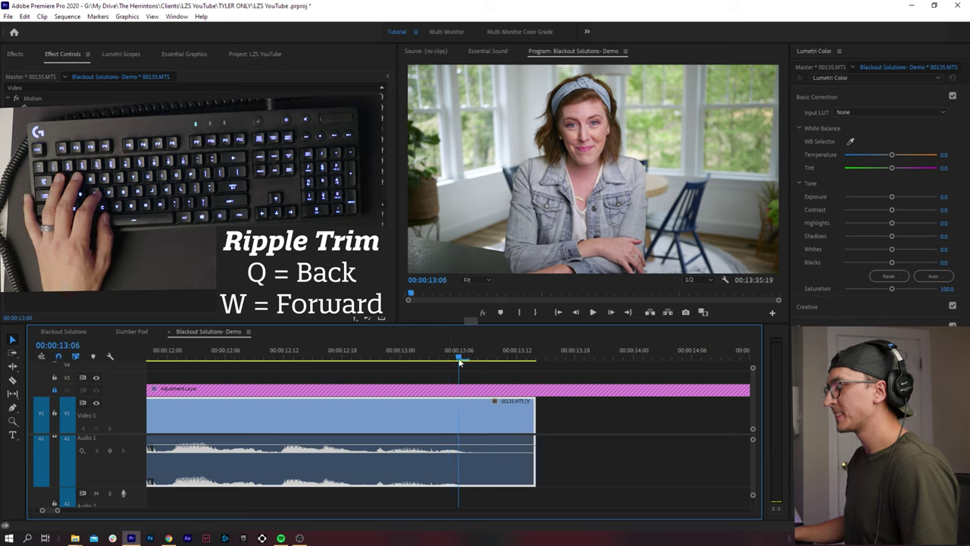
{"action": "left_click", "coordinate": [476, 360]}
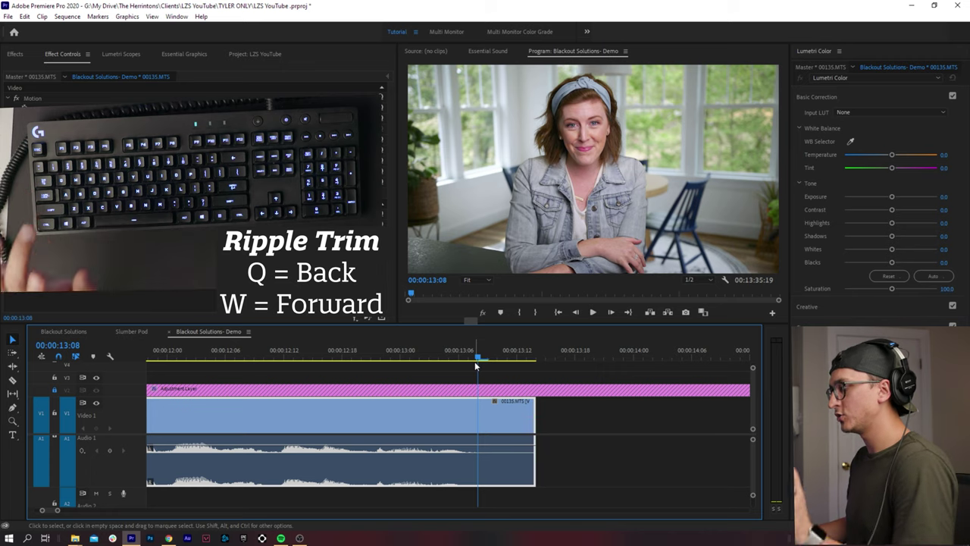
{"action": "key", "text": "w"}
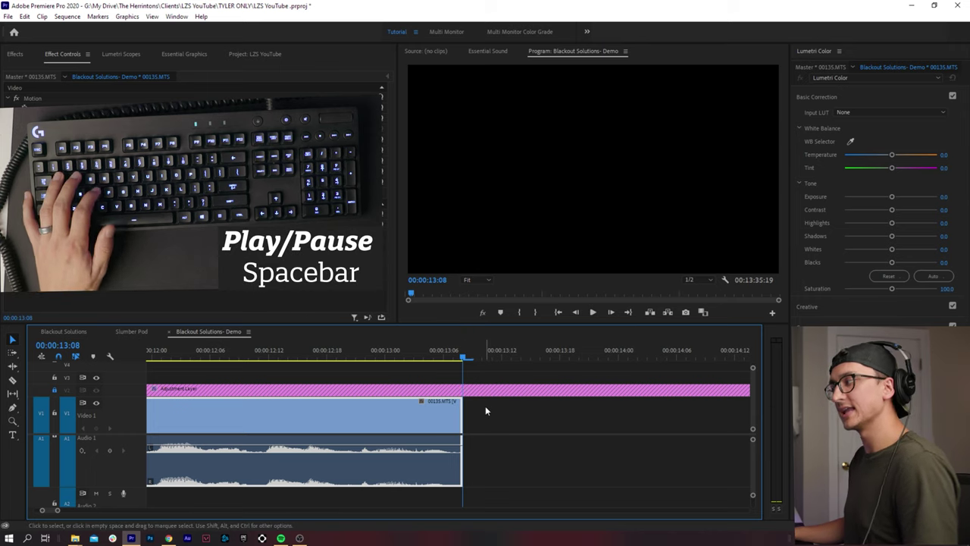
Step: Play and pause the sequence, play on from 00:00:15:12 at double speed, and stop playback
{"action": "key", "text": "space"}
{"action": "key", "text": "space"}
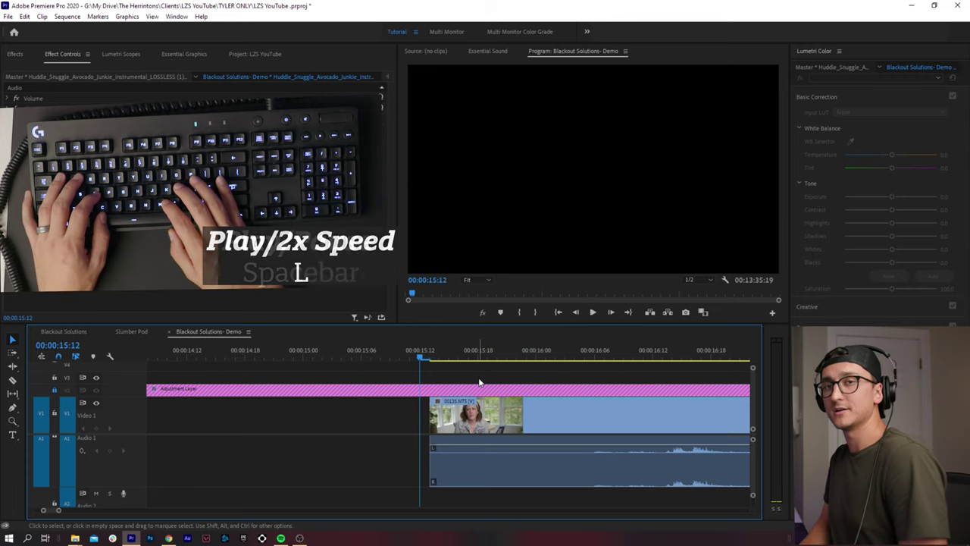
{"action": "key", "text": "l"}
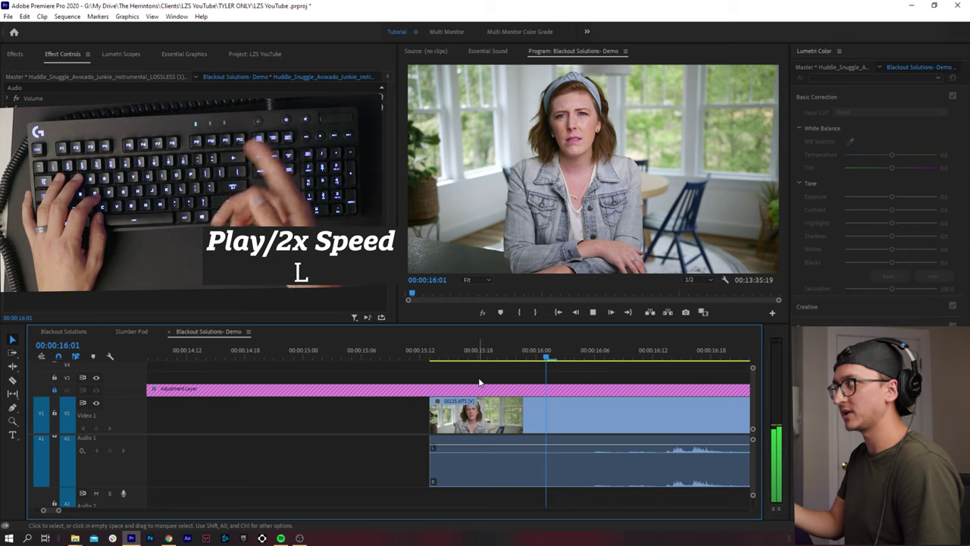
{"action": "key", "text": "l"}
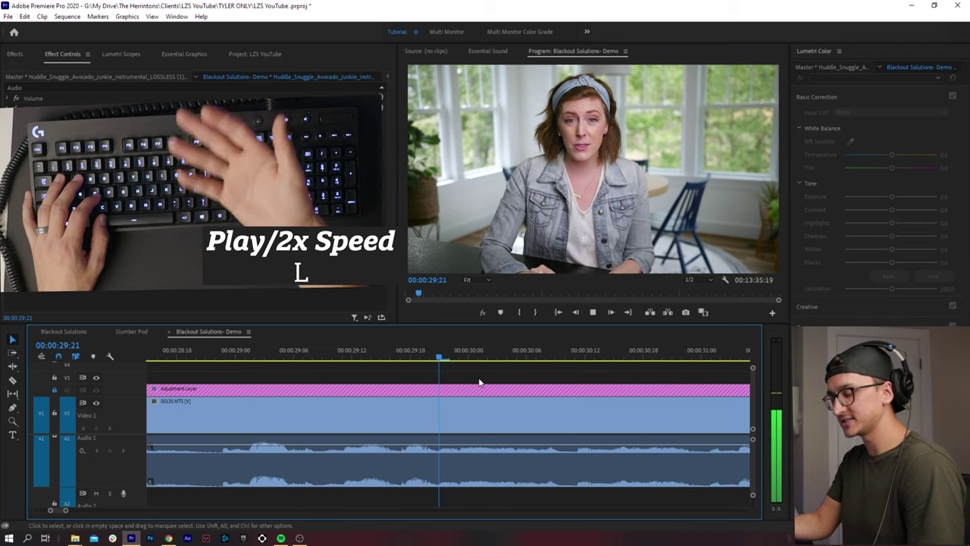
{"action": "key", "text": "k"}
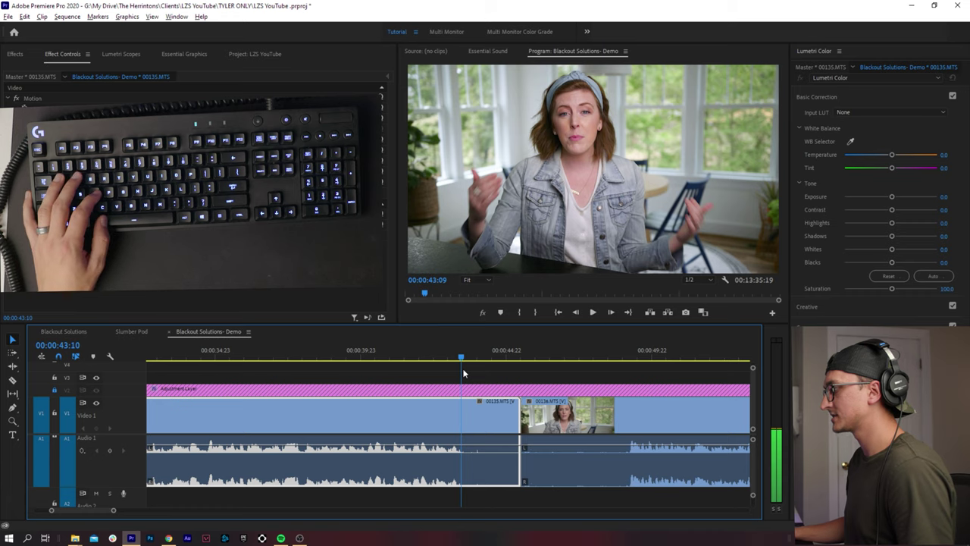
Step: Ripple trim the silence around the cut at 00:00:43:13 and apply the default video transition to that edit point on Video 1
{"action": "key", "text": "q"}
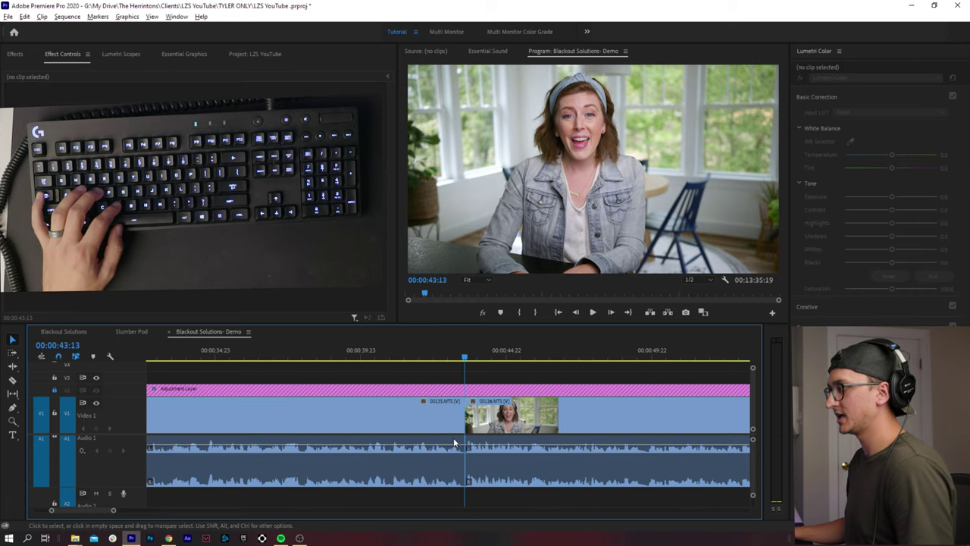
{"action": "key", "text": "="}
{"action": "key", "text": "="}
{"action": "key", "text": "="}
{"action": "key", "text": "="}
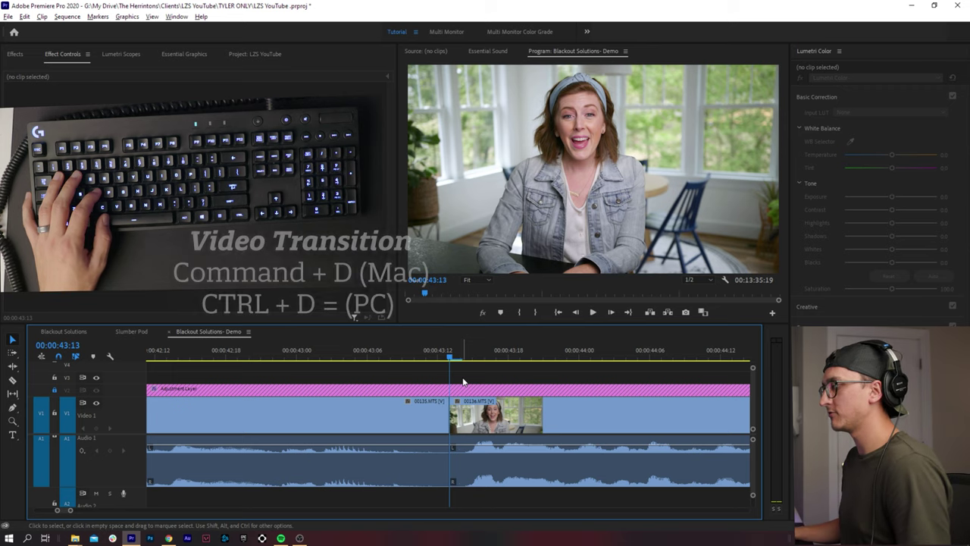
{"action": "left_click", "coordinate": [454, 413]}
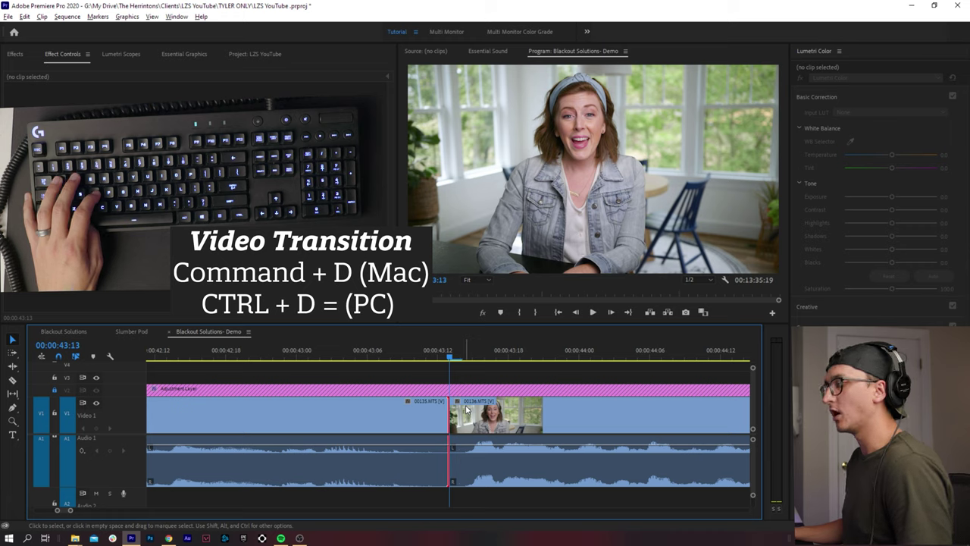
{"action": "key", "text": "ctrl+d"}
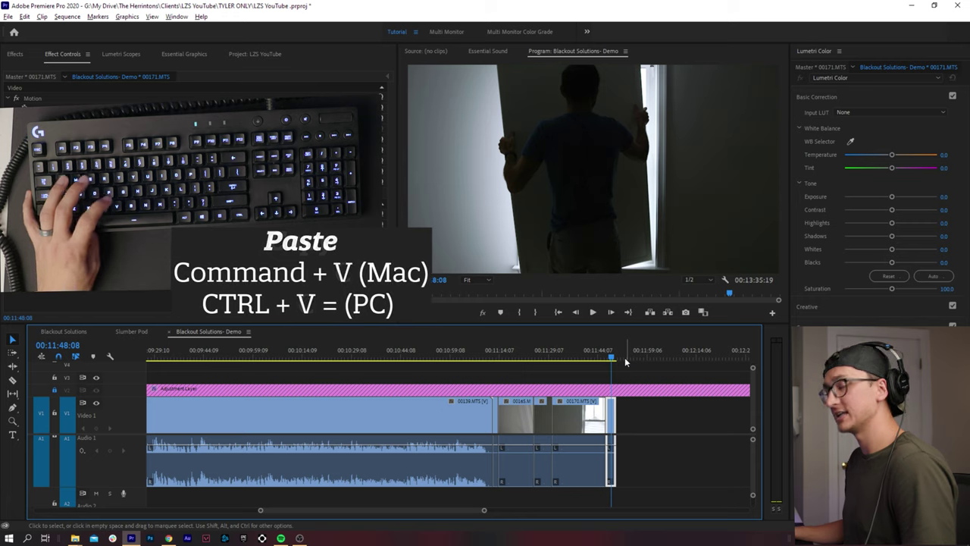
Step: Paste a copy of clip 00171.MTS shortly after the last clip on Video 1 and return the playhead to 00:11:48:01
{"action": "left_click", "coordinate": [626, 357]}
{"action": "key", "text": "ctrl+v"}
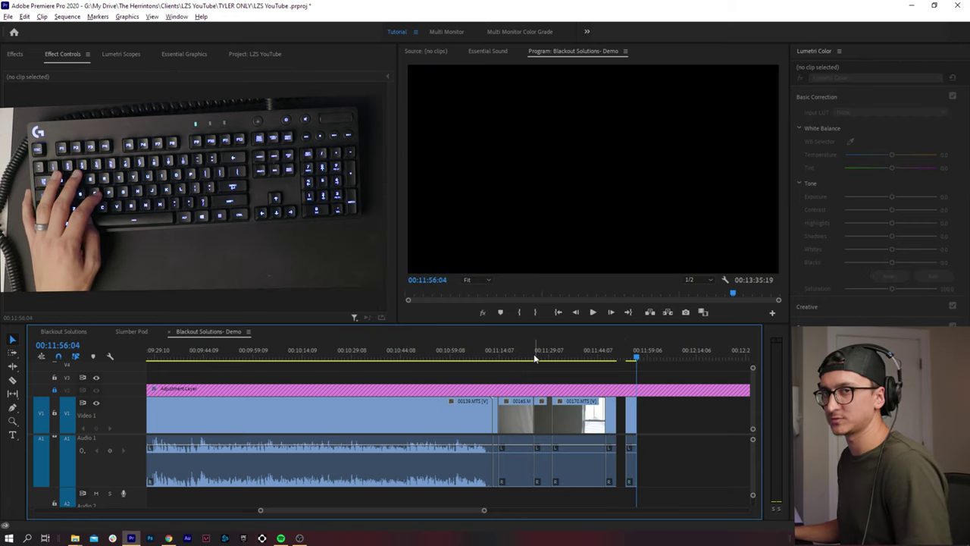
{"action": "left_click", "coordinate": [611, 358]}
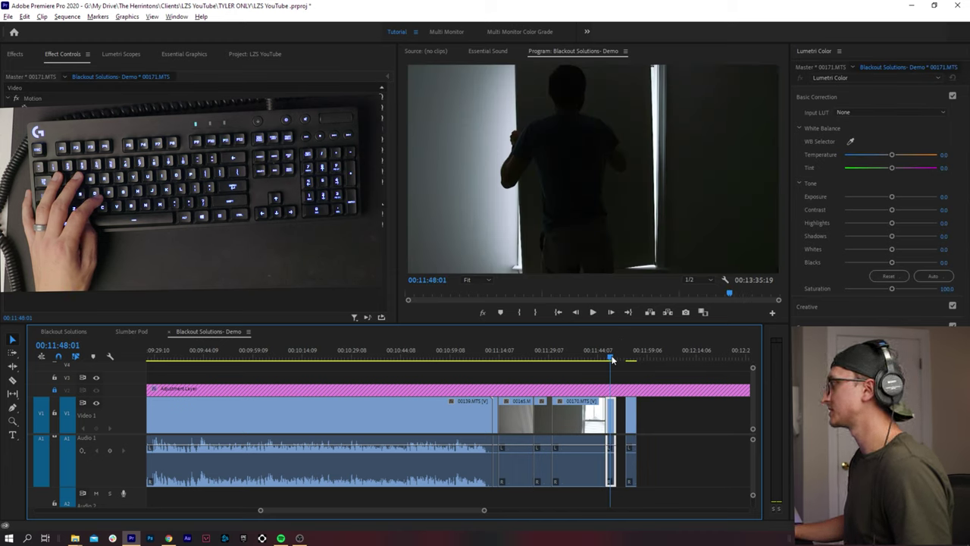
Step: Set the original 00171.MTS clip's Lumetri temperature to 64.1 and tint to 63.0, and copy the graded clip
{"action": "left_click_drag", "start_coordinate": [892, 155], "coordinate": [860, 154]}
{"action": "left_click_drag", "start_coordinate": [891, 168], "coordinate": [920, 167]}
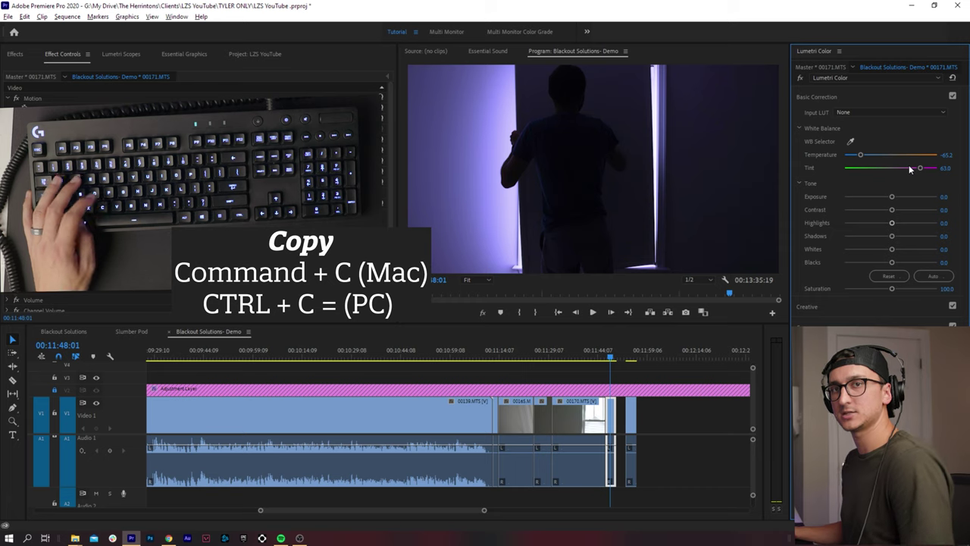
{"action": "left_click_drag", "start_coordinate": [860, 155], "coordinate": [922, 154]}
{"action": "left_click", "coordinate": [623, 398]}
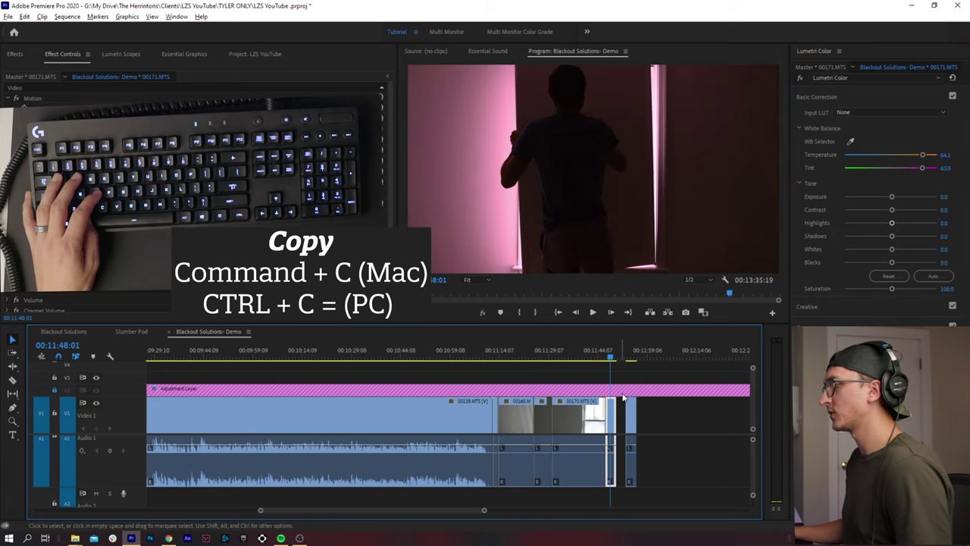
Step: Paste the graded clip's attributes onto the 00171.MTS copy at 00:11:54:08, and deselect it
{"action": "left_click", "coordinate": [633, 413]}
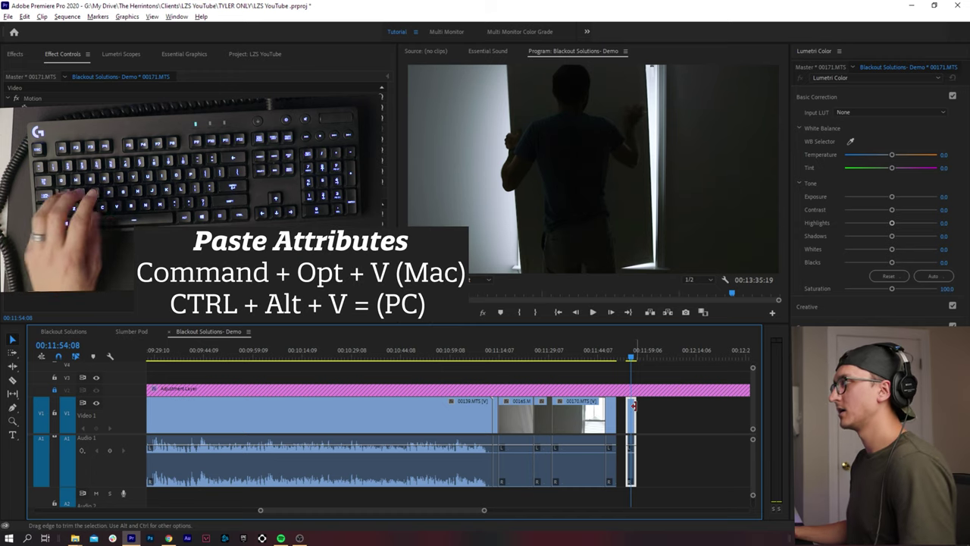
{"action": "key", "text": "ctrl+alt+v"}
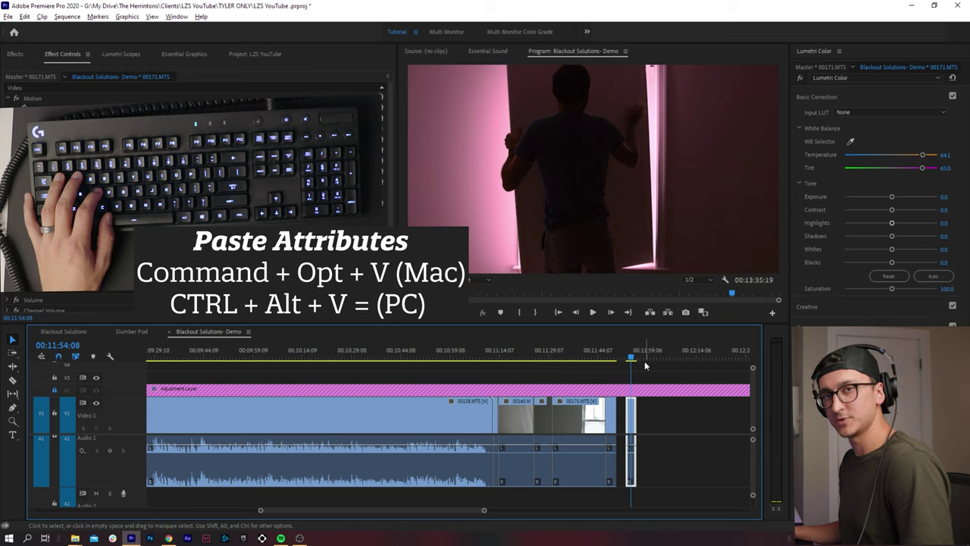
{"action": "left_click", "coordinate": [644, 413]}
{"action": "scroll", "coordinate": [591, 402], "scroll_direction": "down", "scroll_amount": 3}
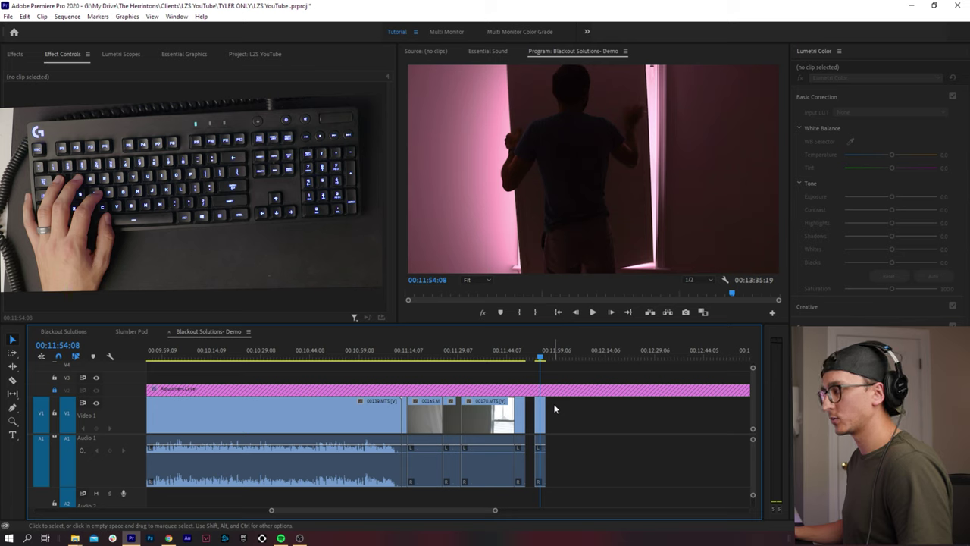
Step: Duplicate the last 00171.MTS clip further along Video 1, leaving a gap after it
{"action": "left_click", "coordinate": [539, 420]}
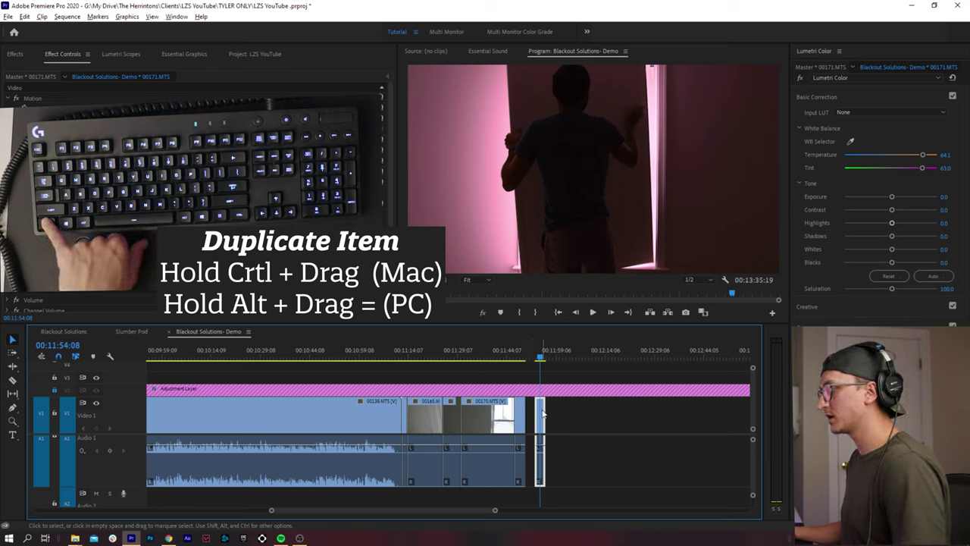
{"action": "left_click_drag", "start_coordinate": [542, 411], "coordinate": [596, 410]}
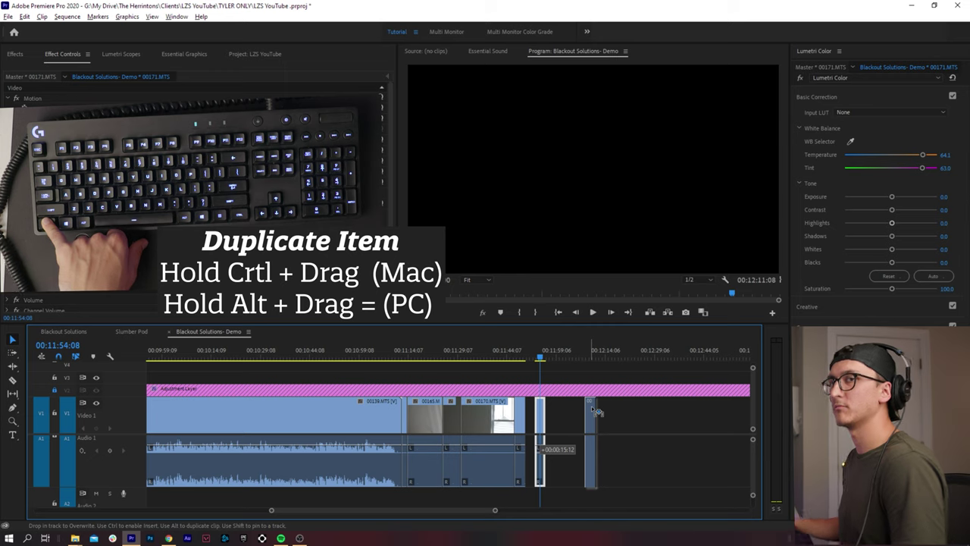
{"action": "left_click_drag", "start_coordinate": [598, 411], "coordinate": [598, 410]}
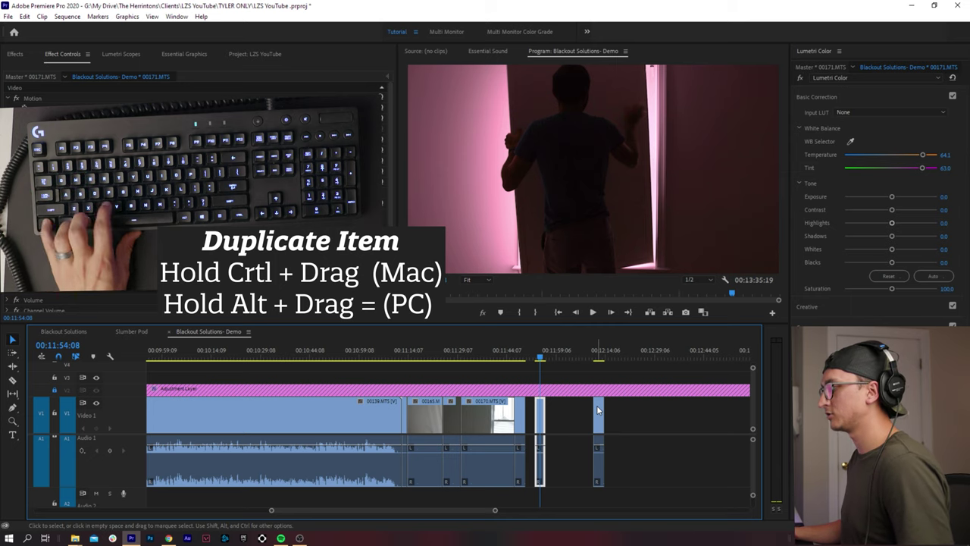
{"action": "left_click", "coordinate": [548, 393]}
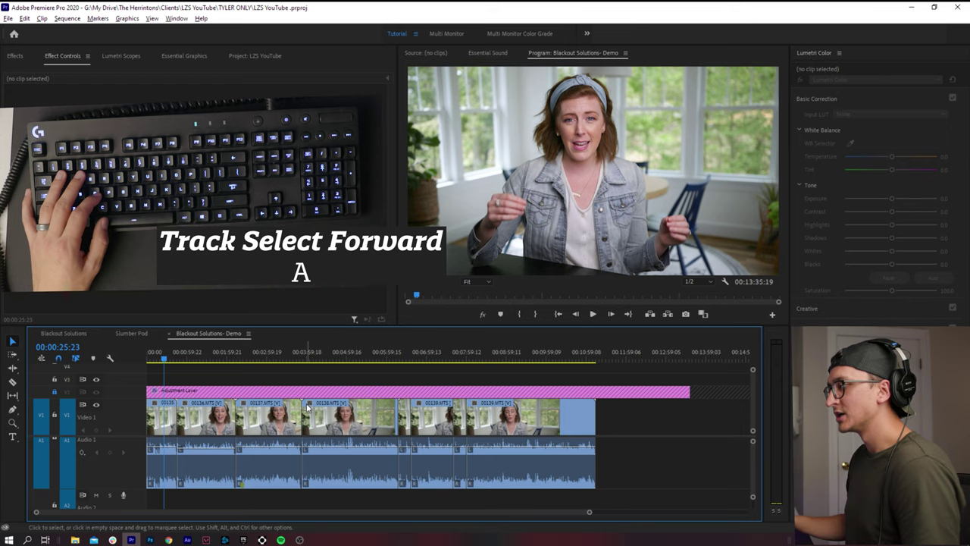
Step: Select every clip from the first 00138.MTS clip onward using Track Select Forward
{"action": "key", "text": "a"}
{"action": "left_click", "coordinate": [327, 418]}
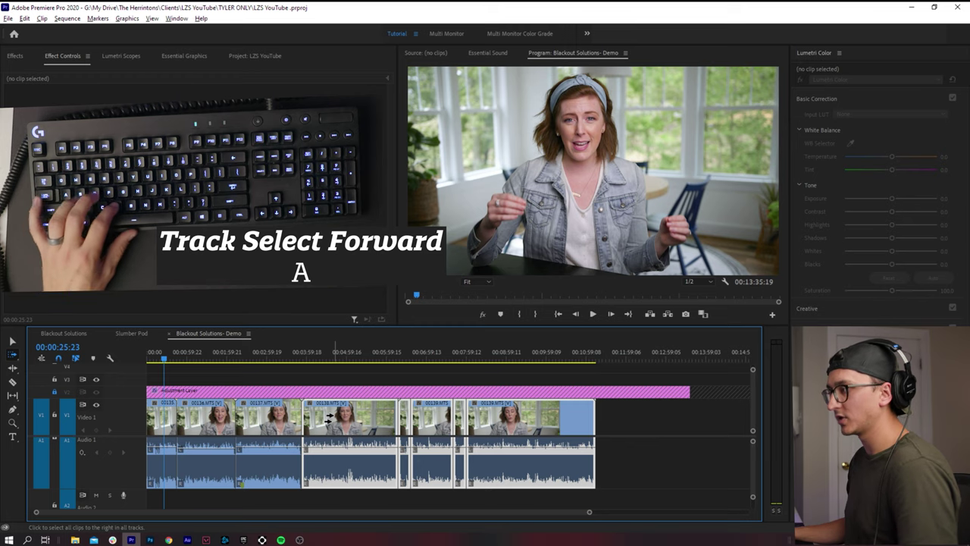
{"action": "left_click", "coordinate": [330, 415]}
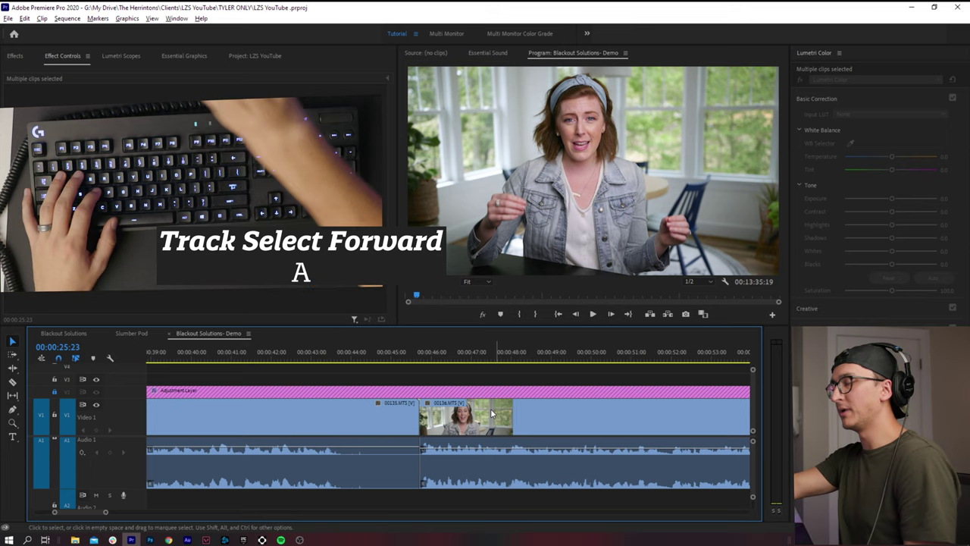
Step: Place the playhead at 00:00:43:19 in clip 00135.MTS and track select all clips forward from 00136.MTS
{"action": "left_click", "coordinate": [343, 417]}
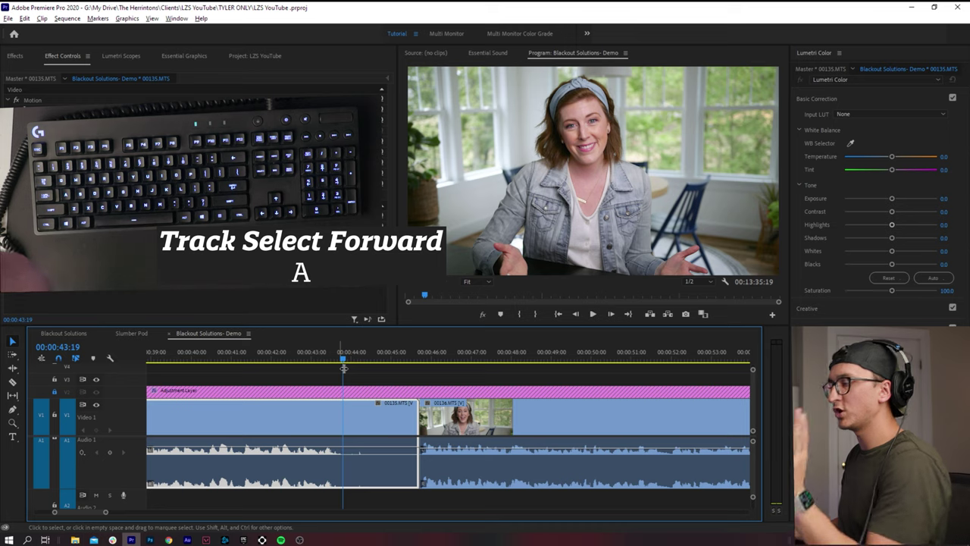
{"action": "key", "text": "a"}
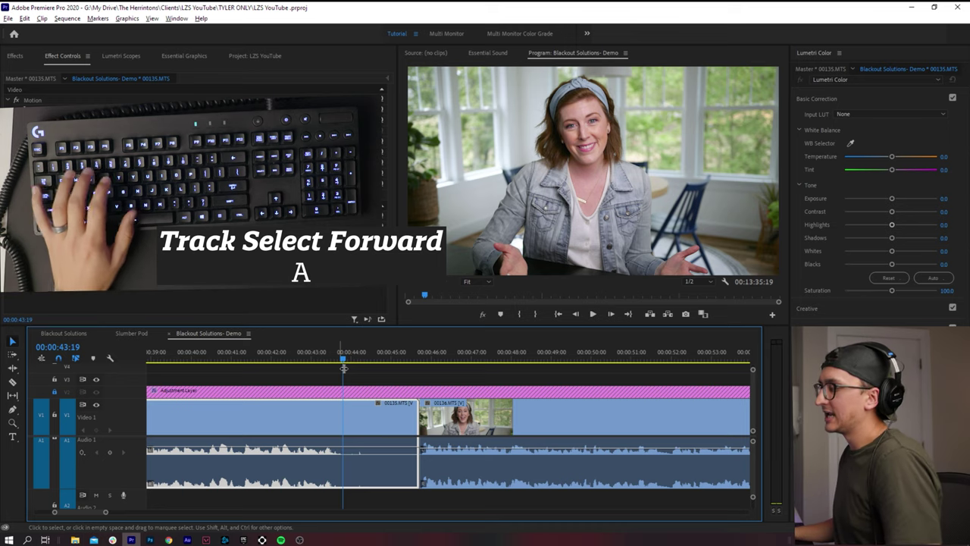
{"action": "left_click", "coordinate": [462, 417]}
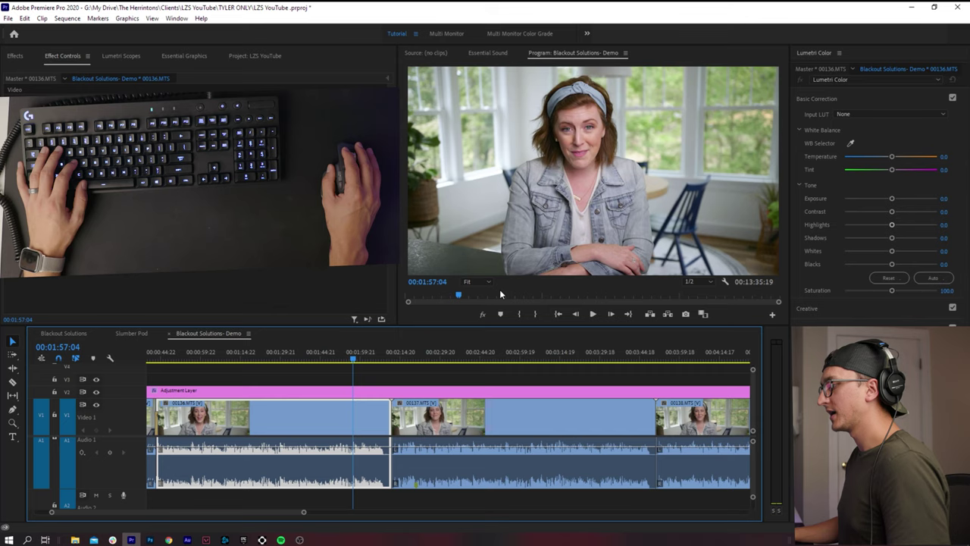
Step: Move the playhead to 00:02:06:01 and zoom the timeline in and back out around it
{"action": "left_click", "coordinate": [379, 361]}
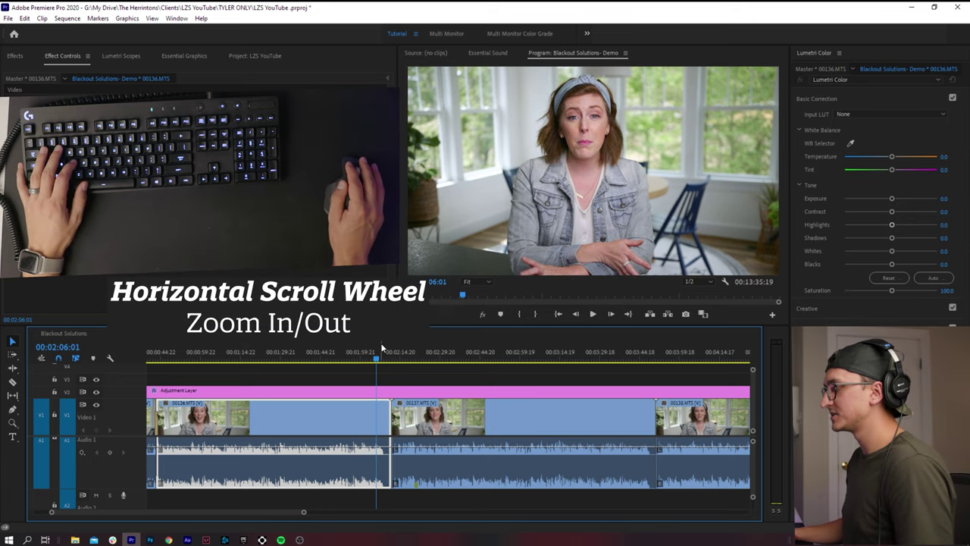
{"action": "scroll", "coordinate": [415, 381], "scroll_direction": "right", "scroll_amount": 10}
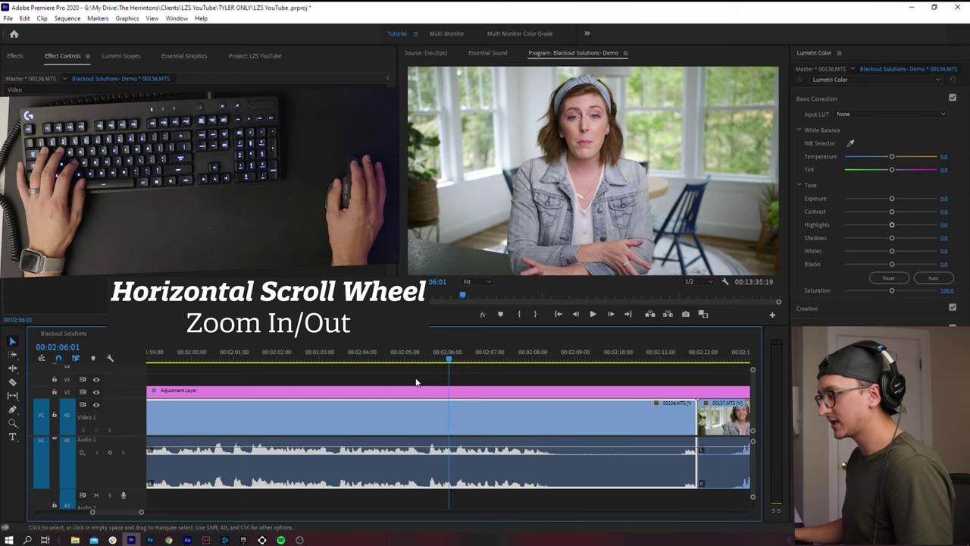
{"action": "scroll", "coordinate": [439, 375], "scroll_direction": "left", "scroll_amount": 10}
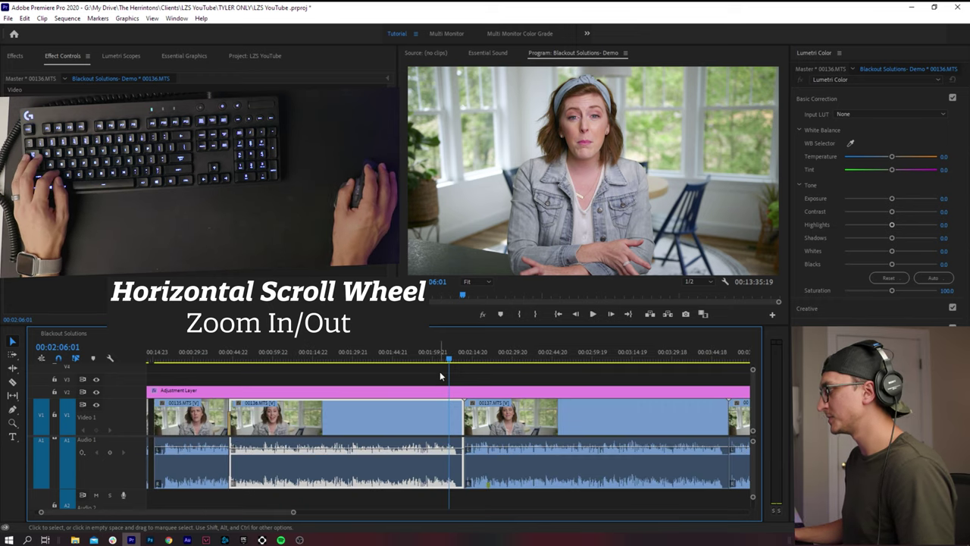
Step: Zoom in on the cut between 00137.MTS and 00138.MTS with the Zoom tool, and fit the whole sequence in view
{"action": "key", "text": "z"}
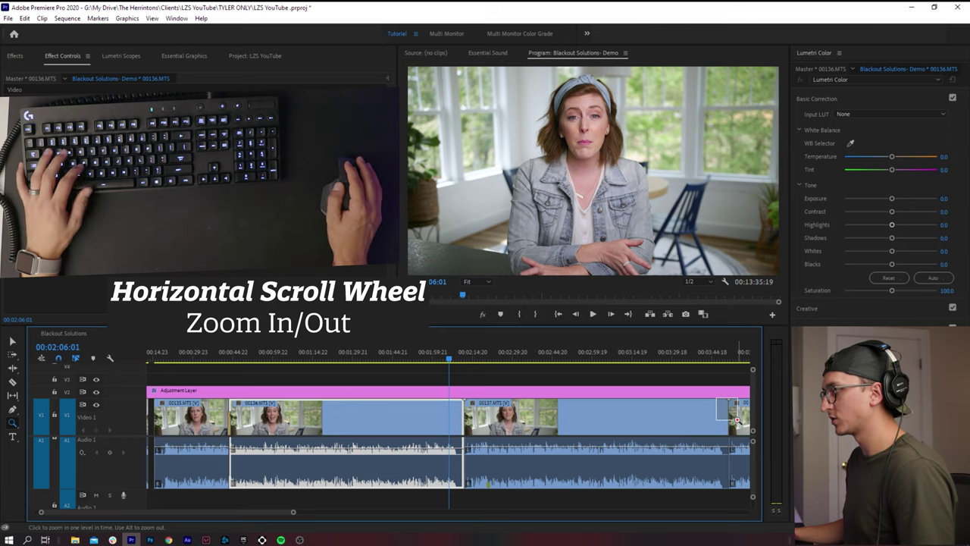
{"action": "left_click_drag", "start_coordinate": [736, 419], "coordinate": [739, 424]}
{"action": "key", "text": "v"}
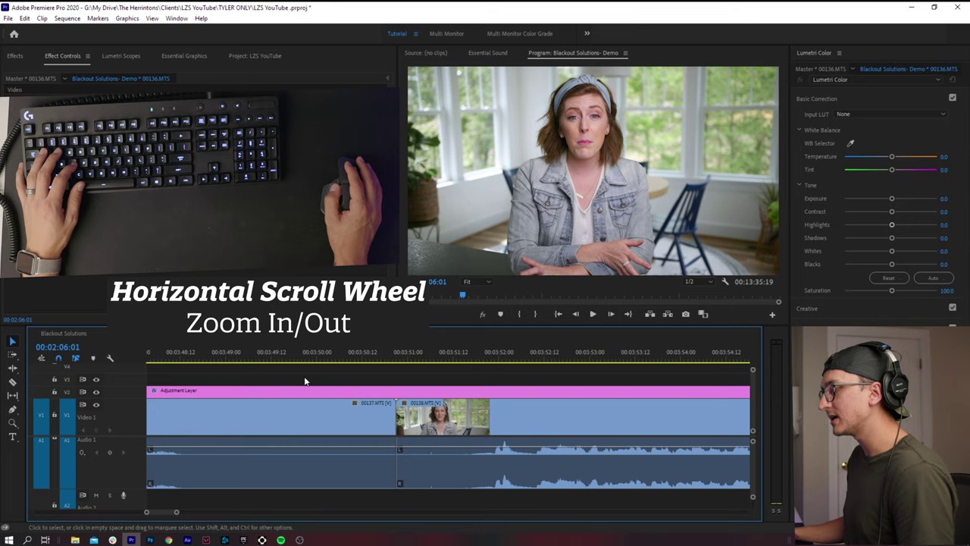
{"action": "scroll", "coordinate": [303, 382], "scroll_direction": "left", "scroll_amount": 2}
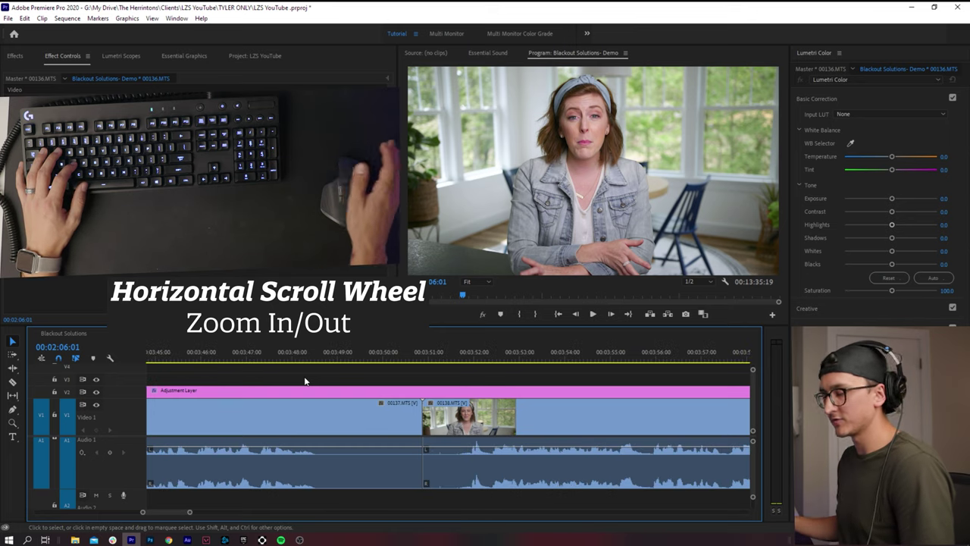
{"action": "middle_click", "coordinate": [378, 372]}
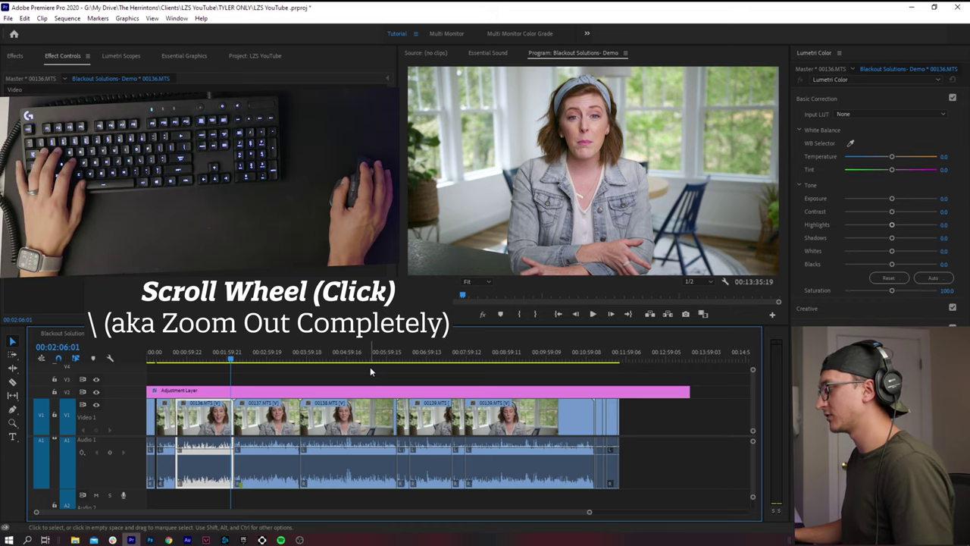
Step: Zoom in on the long last 00139.MTS clip, move the playhead to 00:10:59:08, and zoom out to the full sequence
{"action": "key", "text": "z"}
{"action": "left_click", "coordinate": [584, 395]}
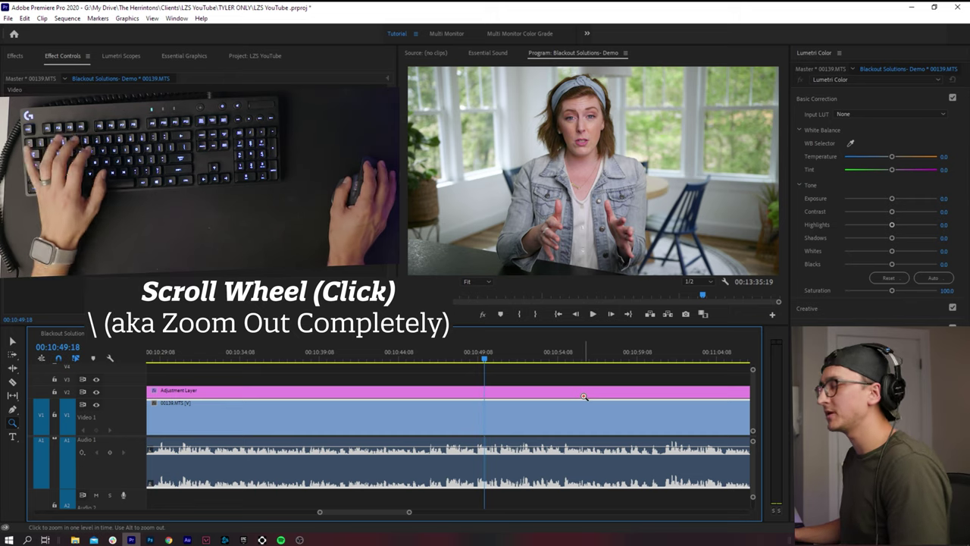
{"action": "key", "text": "v"}
{"action": "left_click", "coordinate": [636, 362]}
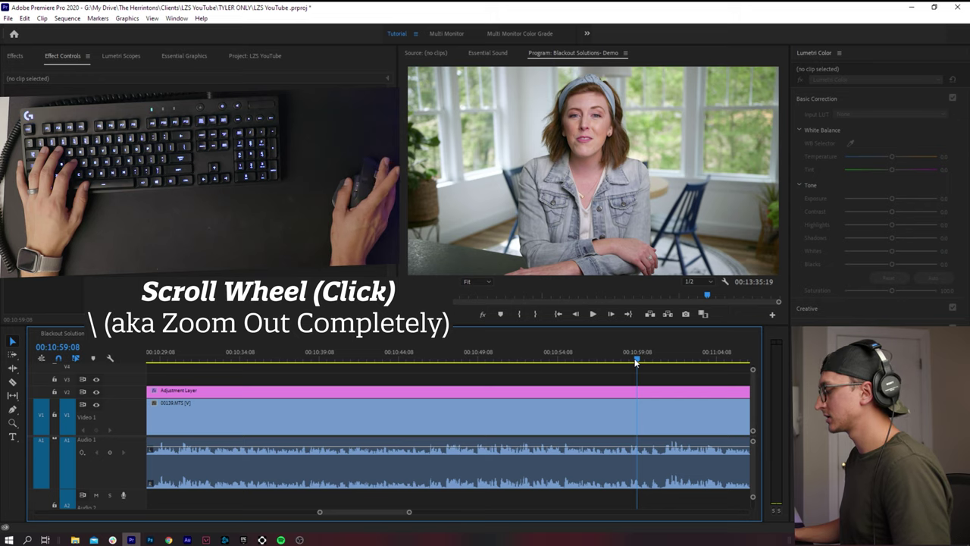
{"action": "middle_click", "coordinate": [636, 362]}
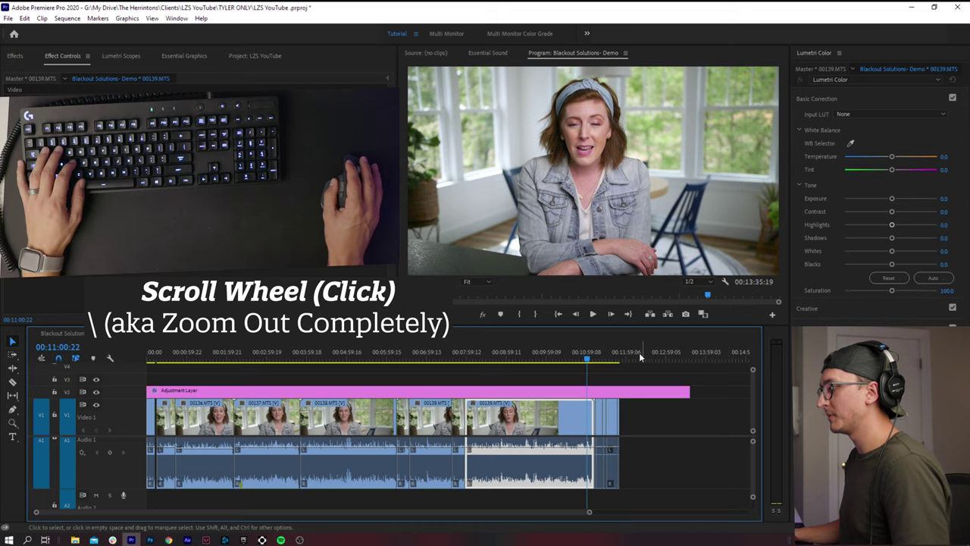
Step: Alternate the timeline between the full sequence view and close views of different clips
{"action": "middle_click", "coordinate": [346, 387]}
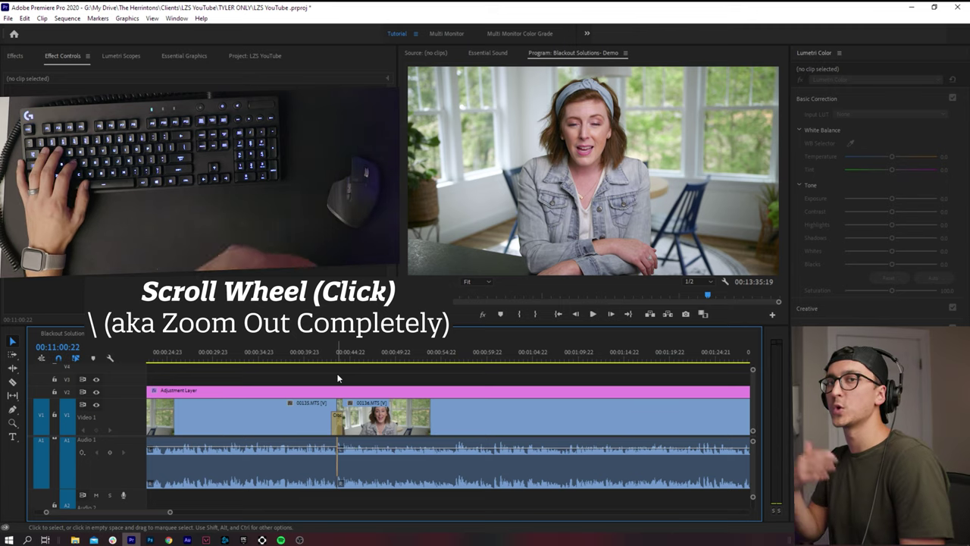
{"action": "key", "text": "backslash"}
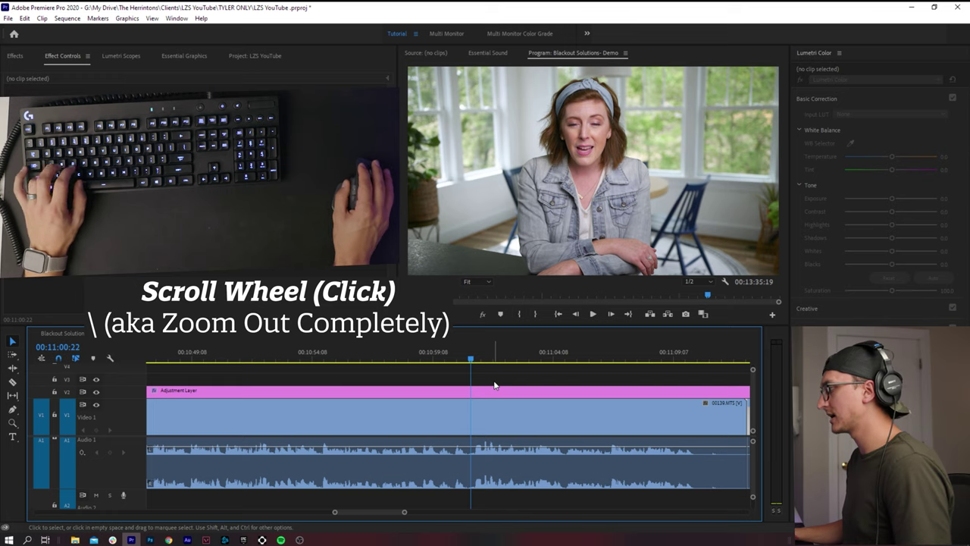
{"action": "middle_click", "coordinate": [494, 385]}
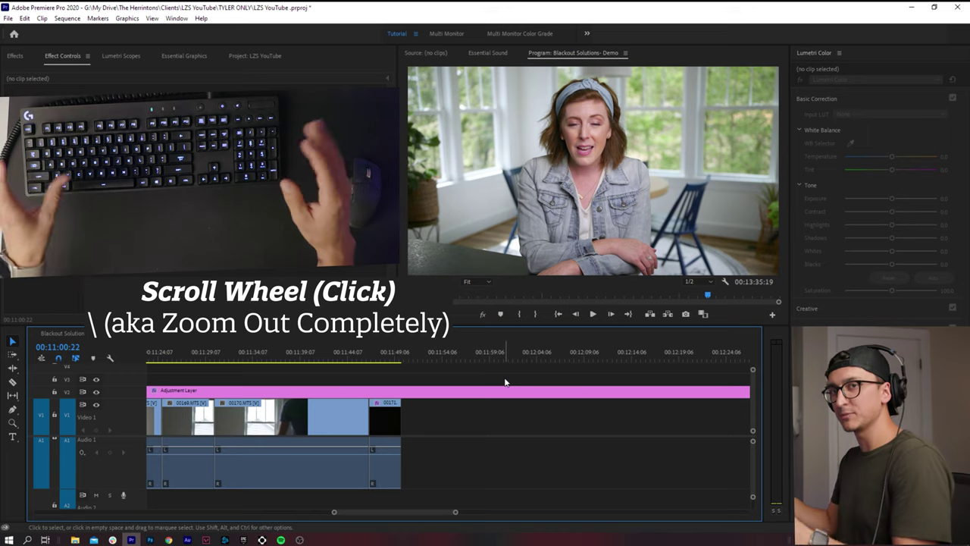
{"action": "key", "text": "backslash"}
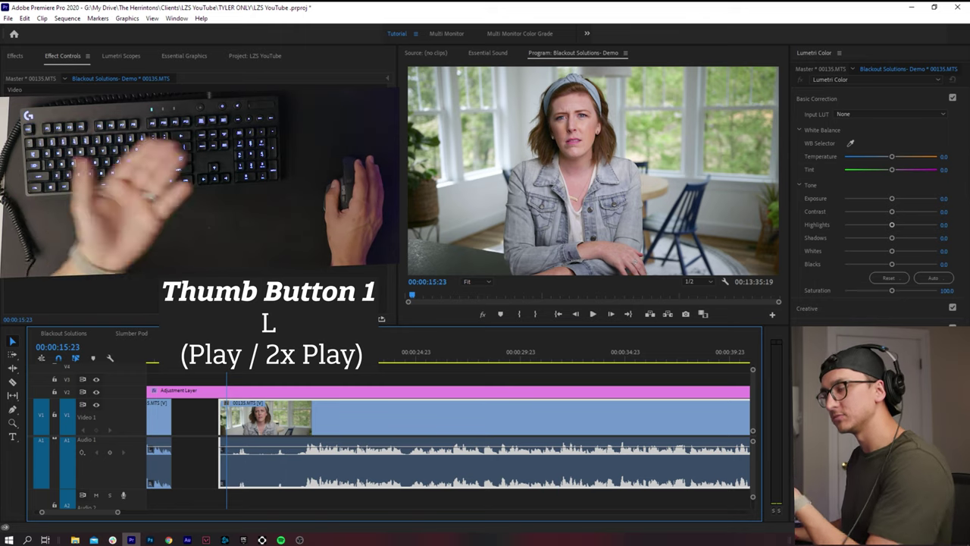
Step: Play the sequence from 00:00:15:23 at normal and double speed, pausing and resuming, and stop at 00:00:36:03
{"action": "key", "text": "l"}
{"action": "key", "text": "l"}
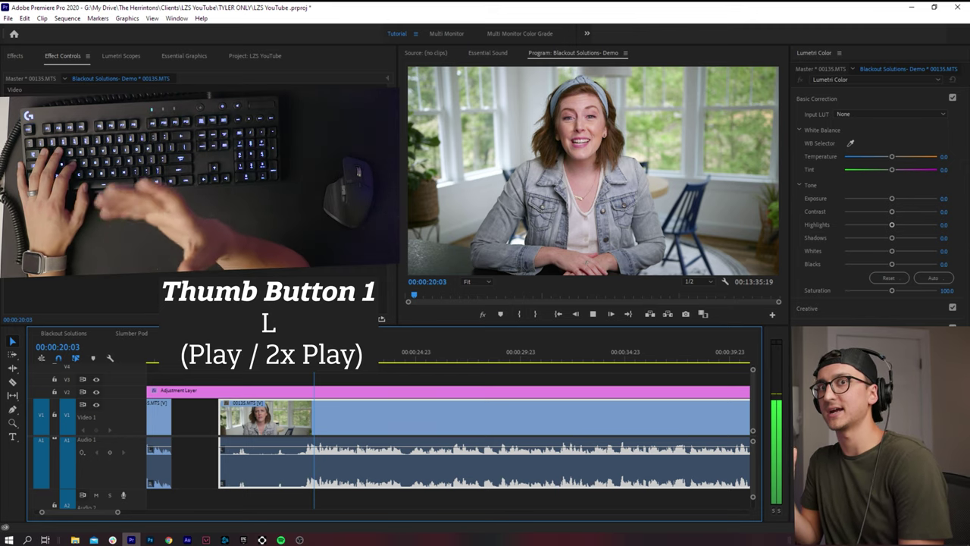
{"action": "key", "text": "k"}
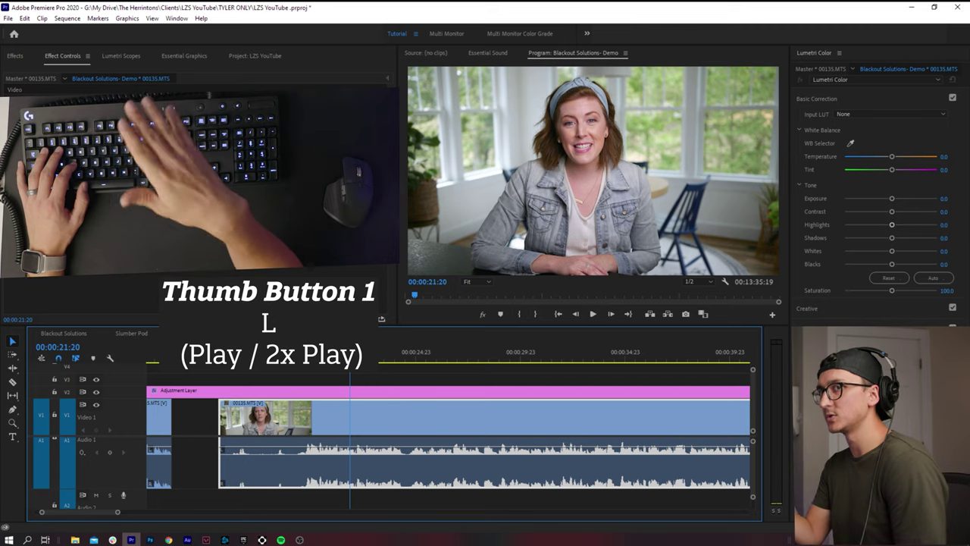
{"action": "key", "text": "l"}
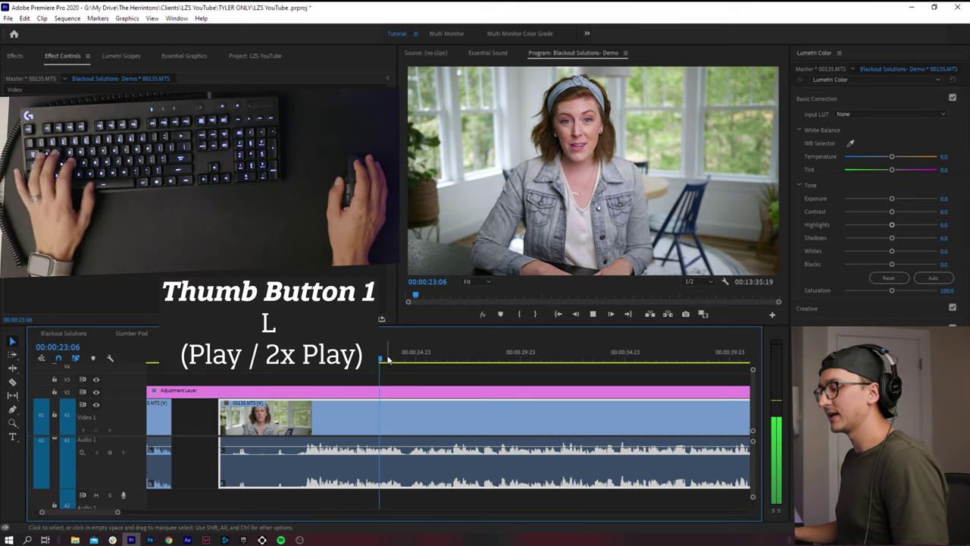
{"action": "key", "text": "k"}
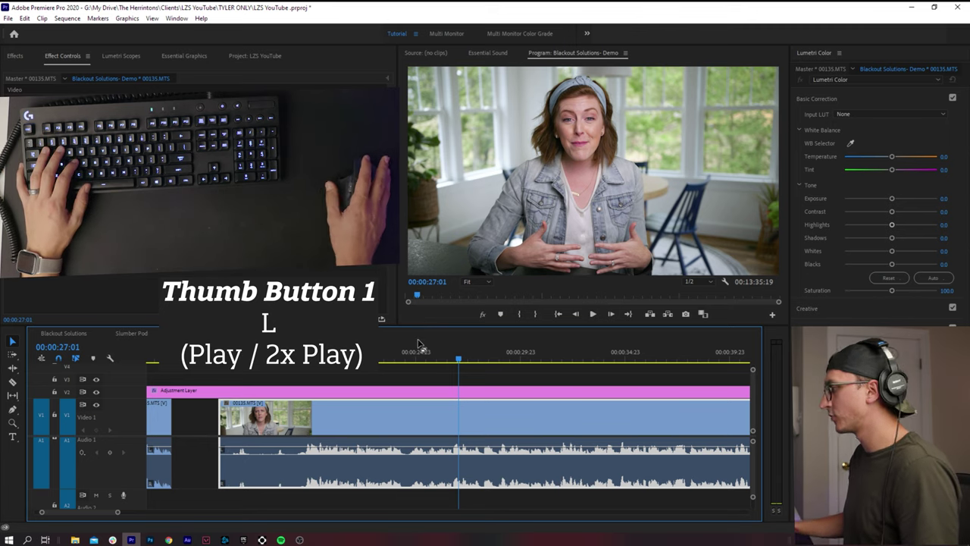
{"action": "key", "text": "l"}
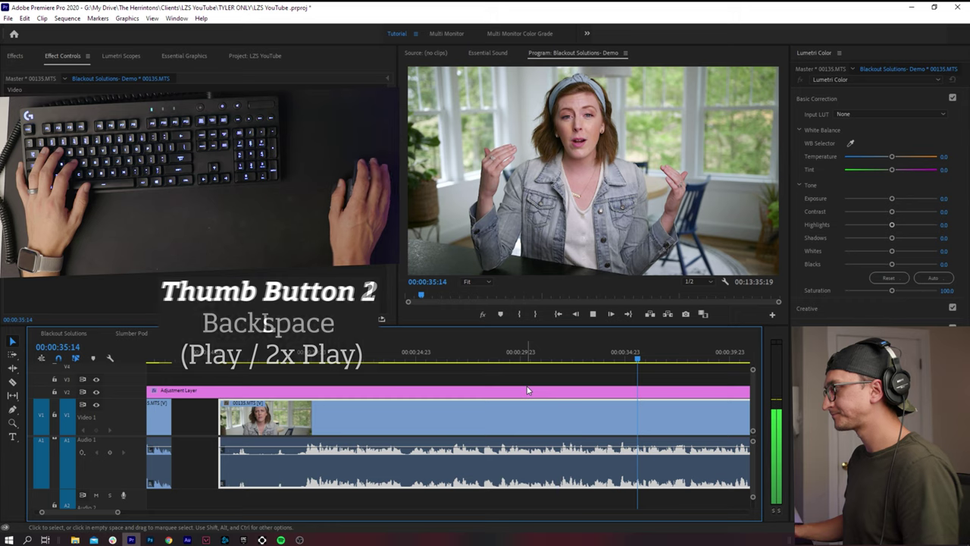
{"action": "key", "text": "BackSpace"}
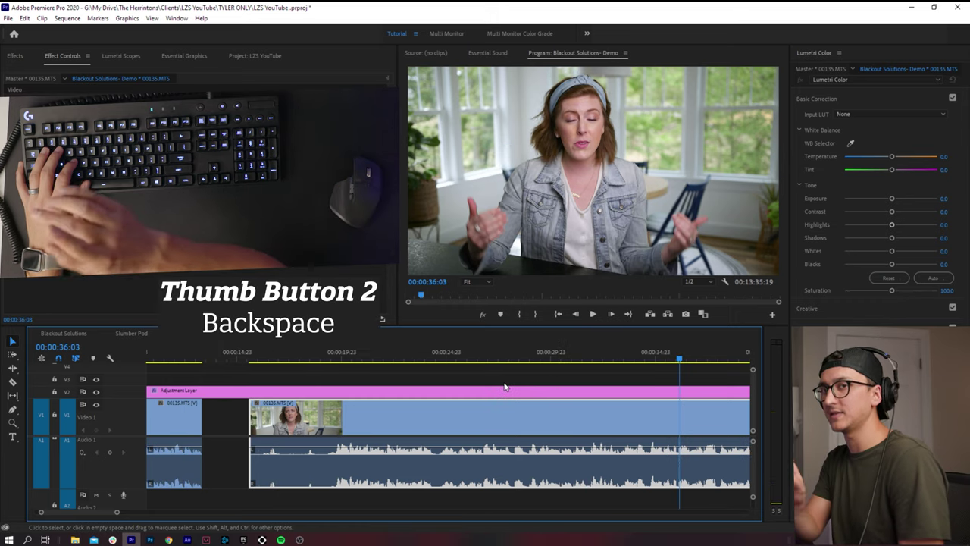
{"action": "key", "text": "BackSpace"}
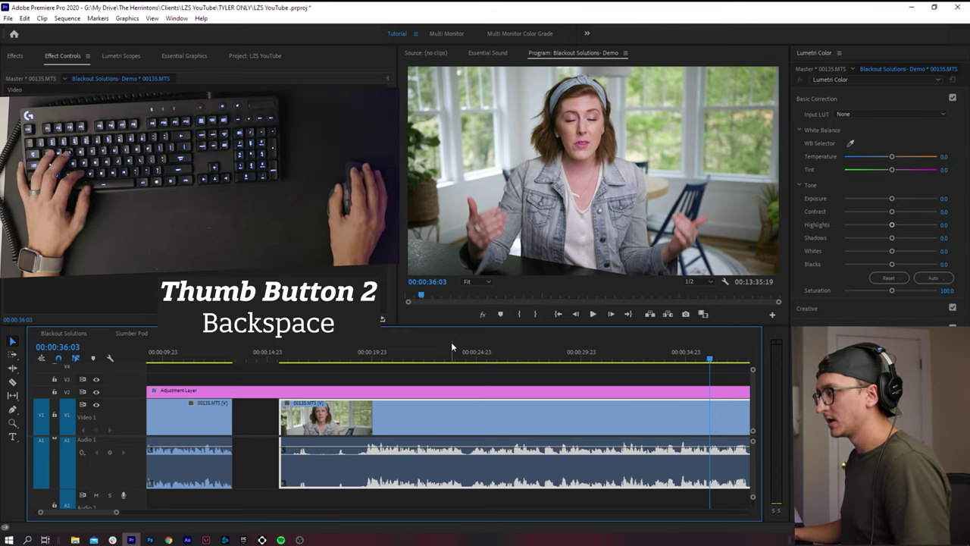
Step: Delete the short 00135.MTS segment between the gap and about 00:00:19, and close the whole gap left on the track
{"action": "key", "text": "ctrl+z"}
{"action": "left_click", "coordinate": [304, 424]}
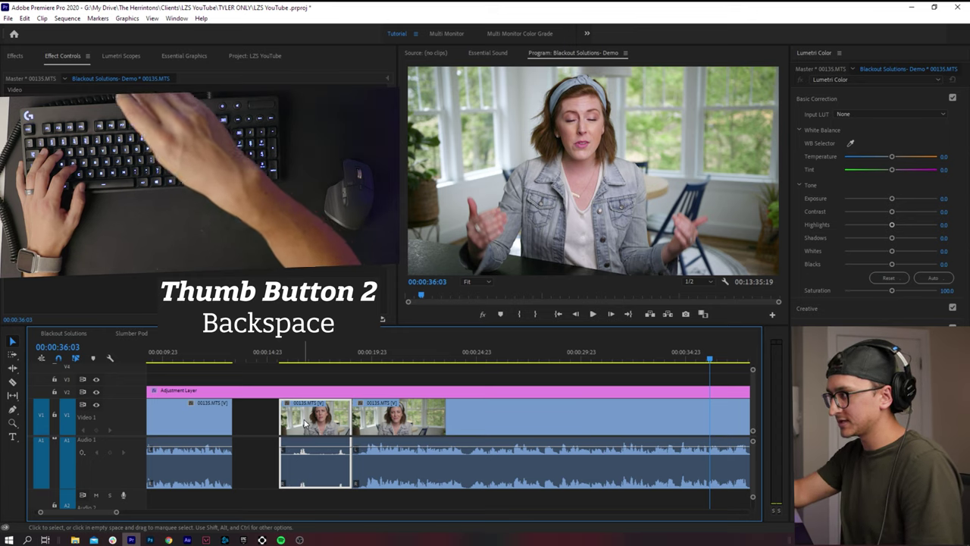
{"action": "key", "text": "BackSpace"}
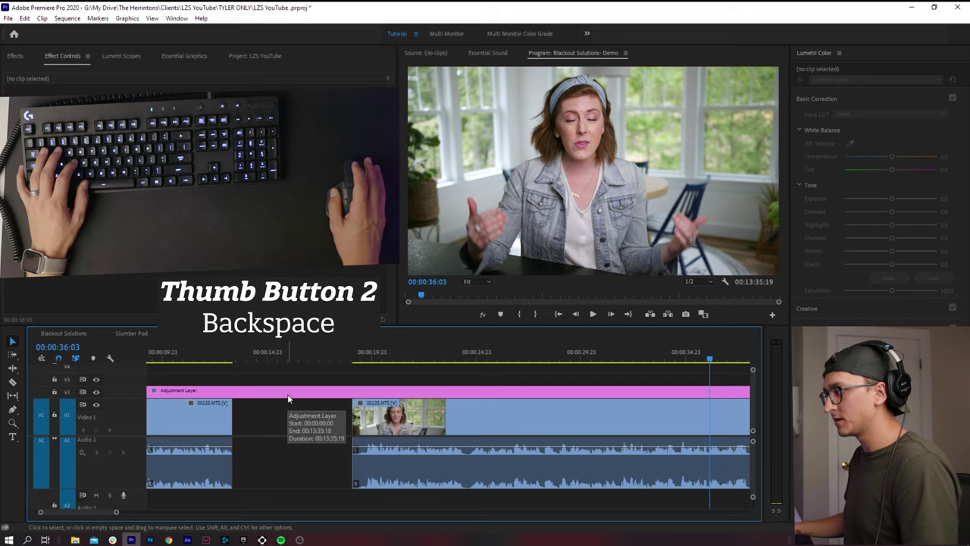
{"action": "scroll", "coordinate": [300, 407], "scroll_direction": "down", "scroll_amount": 3}
{"action": "left_click", "coordinate": [311, 415]}
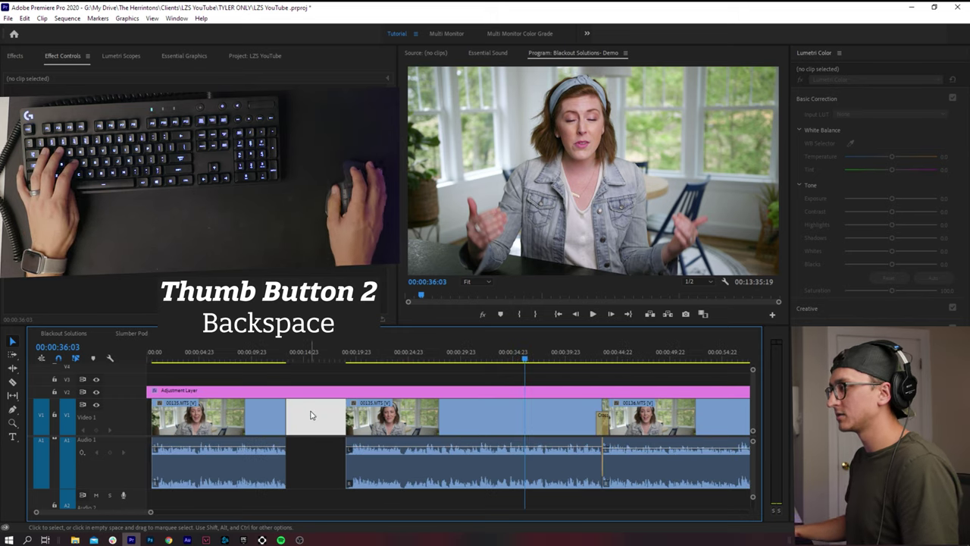
{"action": "key", "text": "BackSpace"}
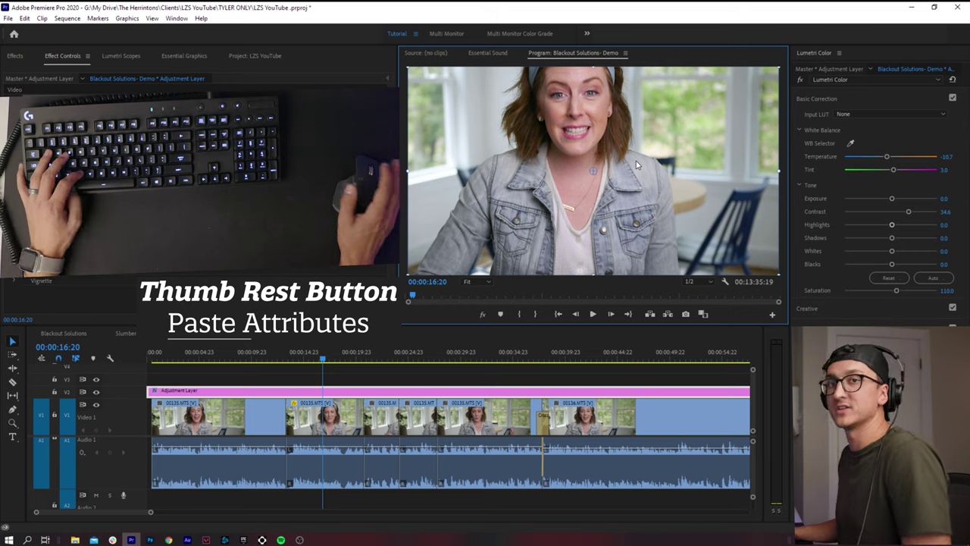
Step: Select the 00135.MTS segment at 00:00:16:20 as the attribute source, and move the playhead to 00:00:25:23 over the fourth segment
{"action": "left_click", "coordinate": [347, 424]}
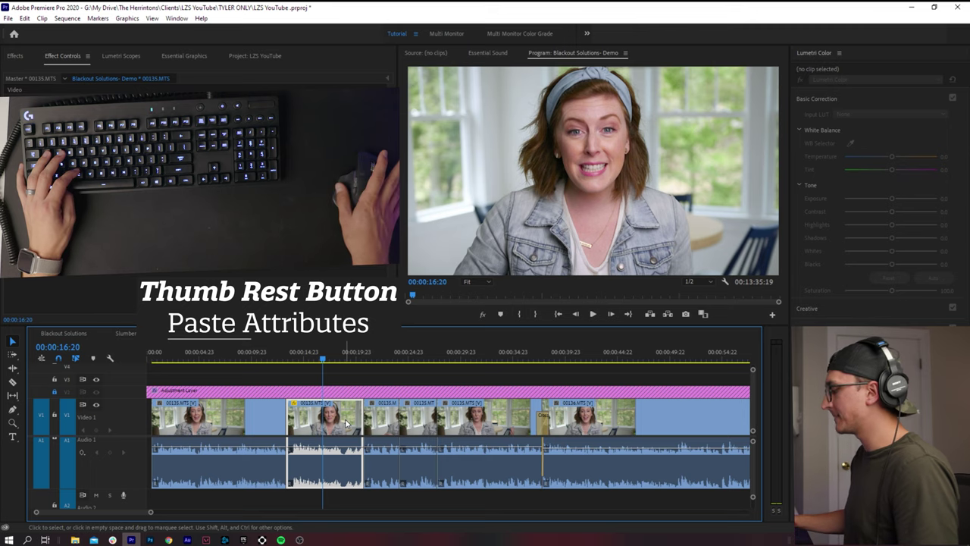
{"action": "left_click", "coordinate": [418, 353]}
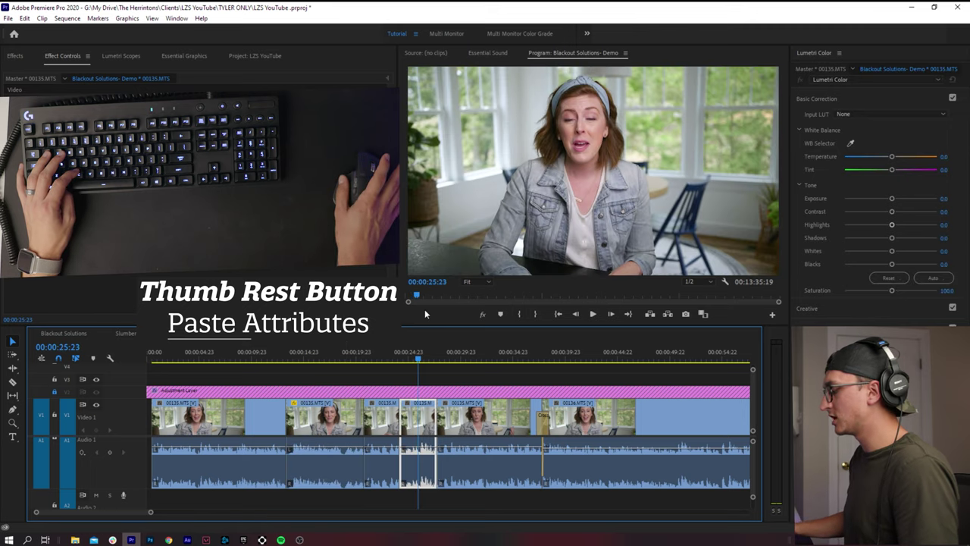
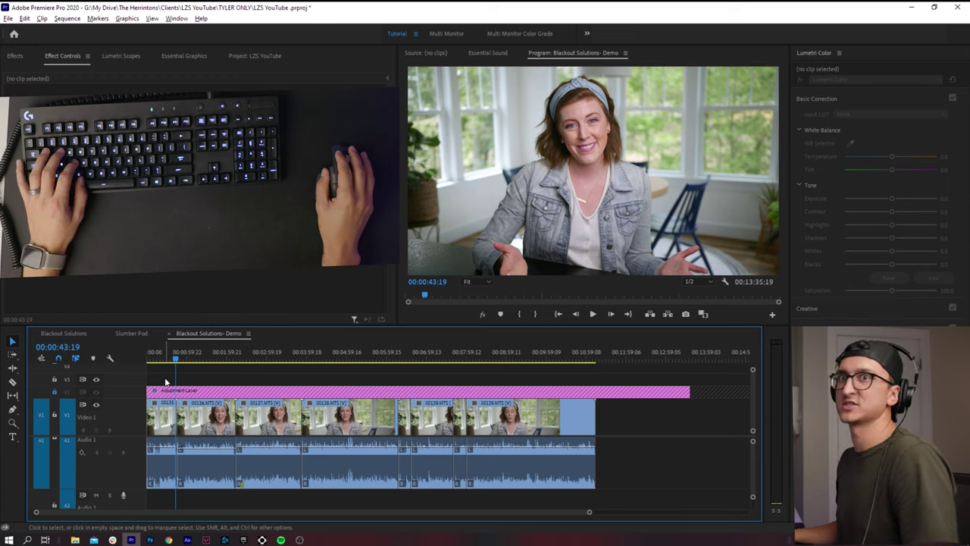
Step: Zoom in on the first 00135.MTS clip and ripple trim its start up to 00:00:19:16
{"action": "key", "text": "z"}
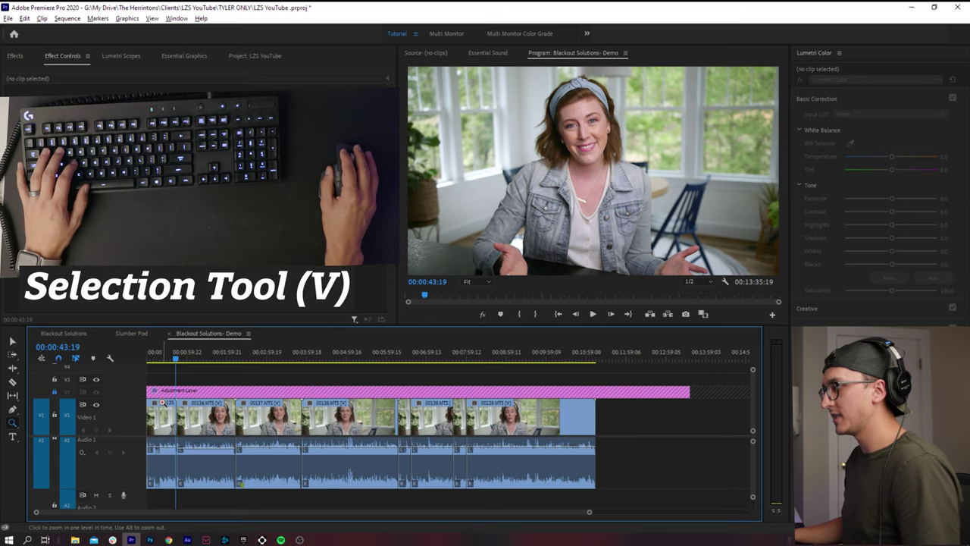
{"action": "left_click", "coordinate": [161, 402]}
{"action": "key", "text": "v"}
{"action": "left_click", "coordinate": [298, 362]}
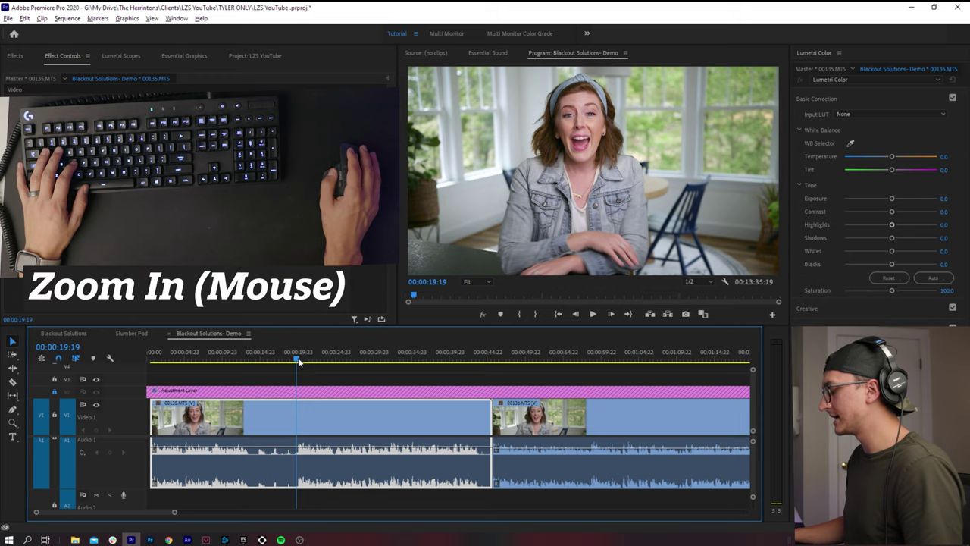
{"action": "scroll", "coordinate": [304, 360], "scroll_direction": "up", "scroll_amount": 5}
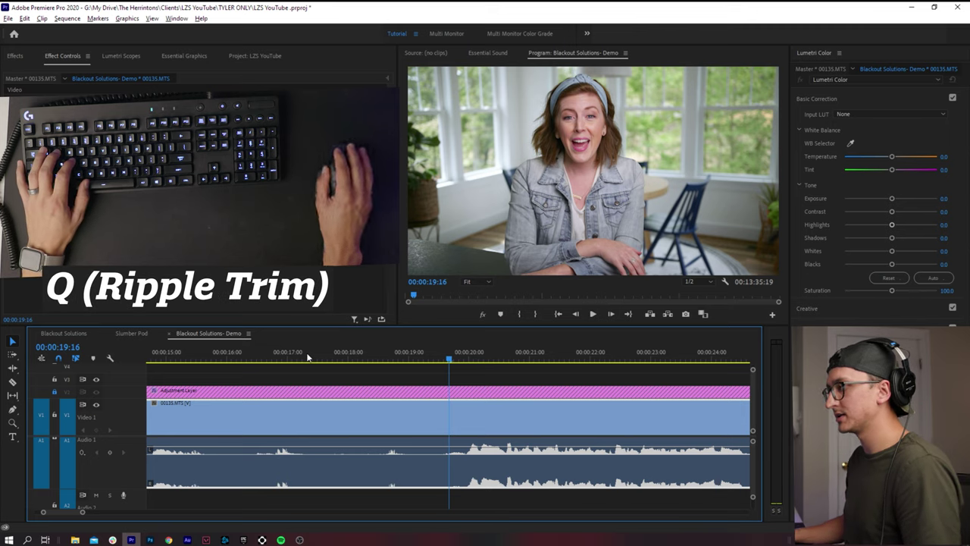
{"action": "key", "text": "q"}
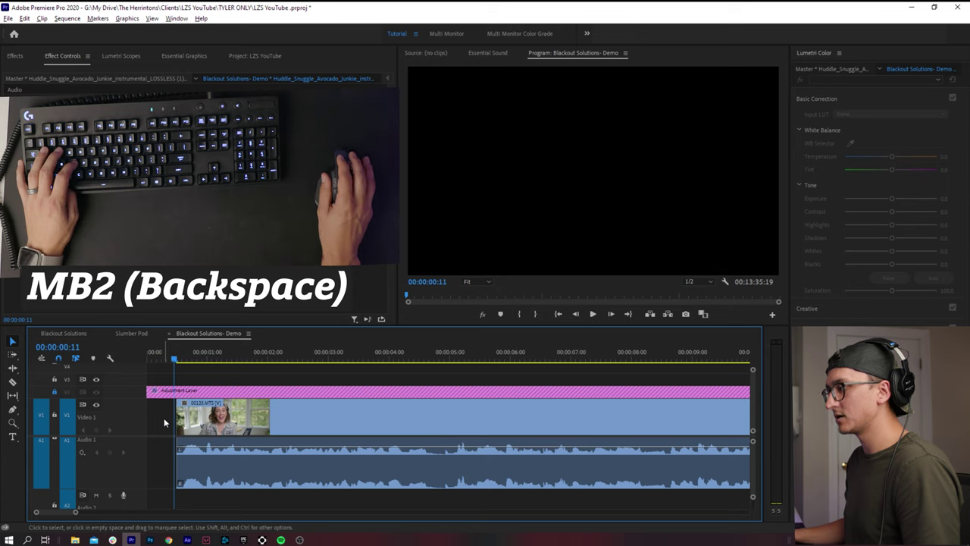
Step: Try to close the gap before the first 00135.MTS clip above the music track, and undo the attempt
{"action": "key", "text": "BackSpace"}
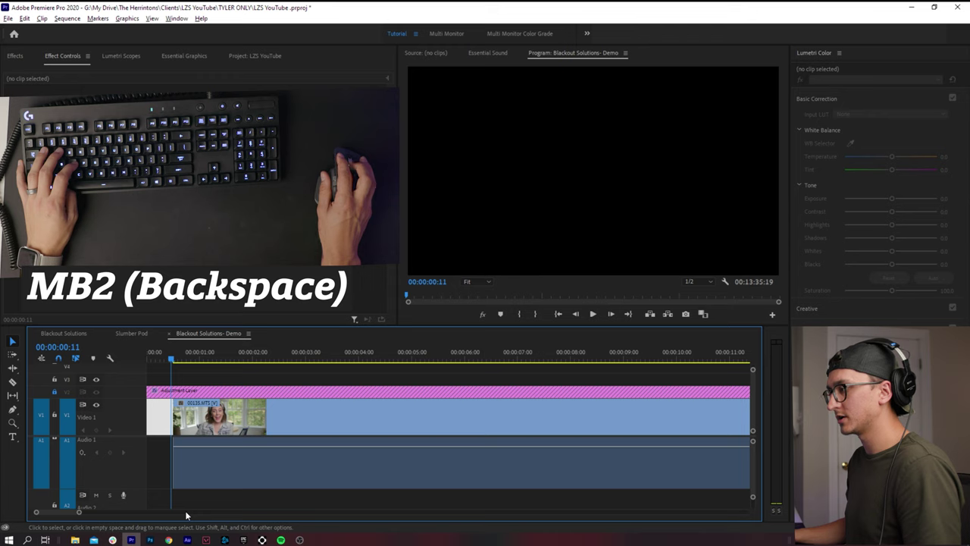
{"action": "key", "text": "ctrl+z"}
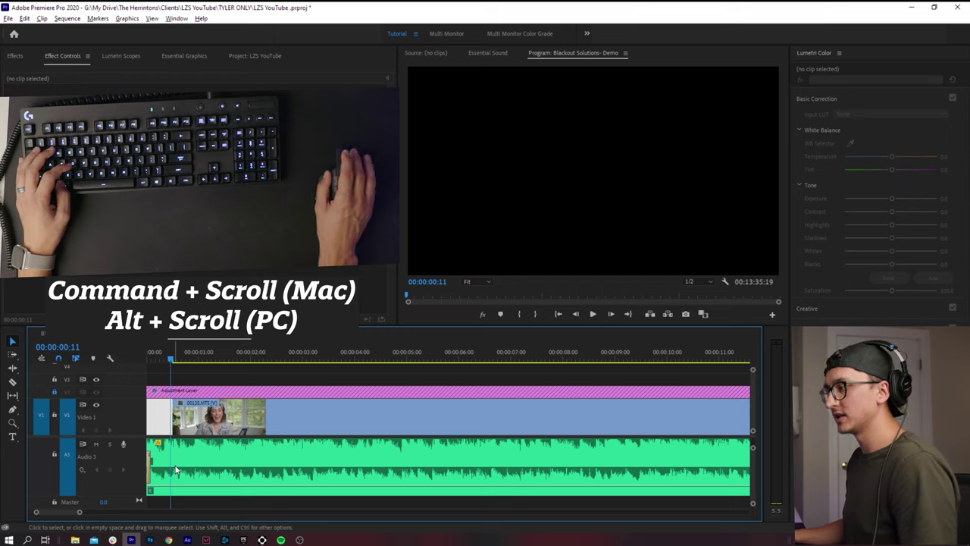
{"action": "scroll", "coordinate": [175, 470], "scroll_direction": "up", "scroll_amount": 1}
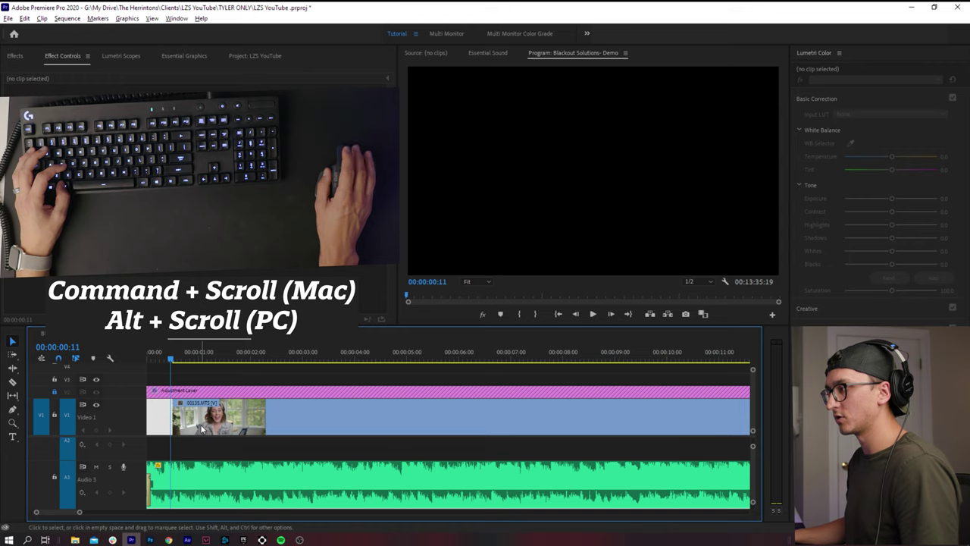
{"action": "scroll", "coordinate": [188, 470], "scroll_direction": "up", "scroll_amount": 3}
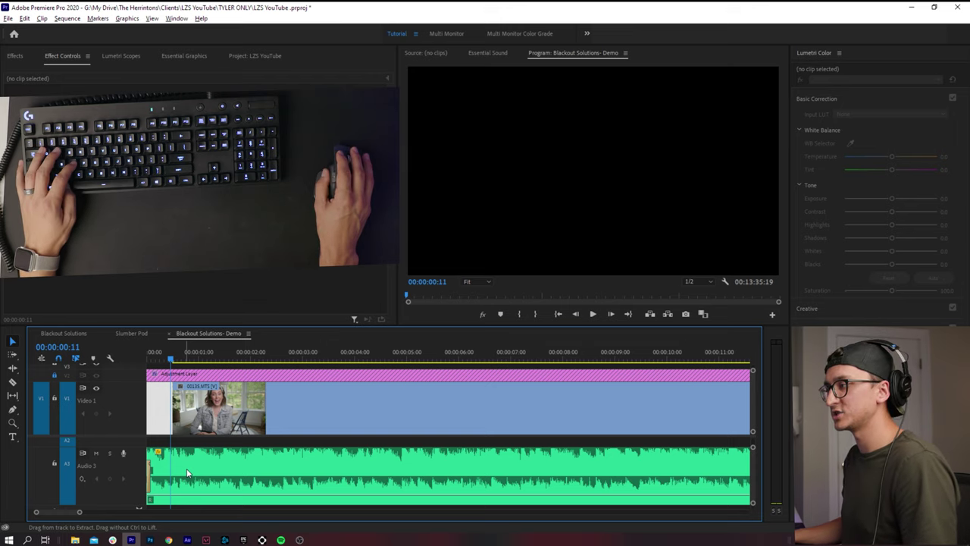
{"action": "key", "text": "ctrl+z"}
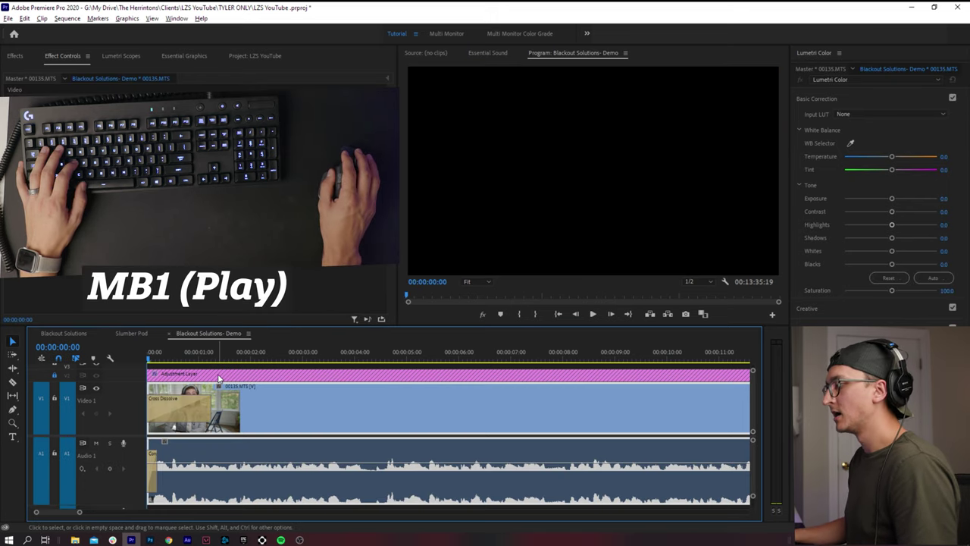
Step: Play the sequence from the start of the first 00135.MTS clip, stop at 00:00:12:20, and undo the last edit
{"action": "left_click", "coordinate": [378, 403]}
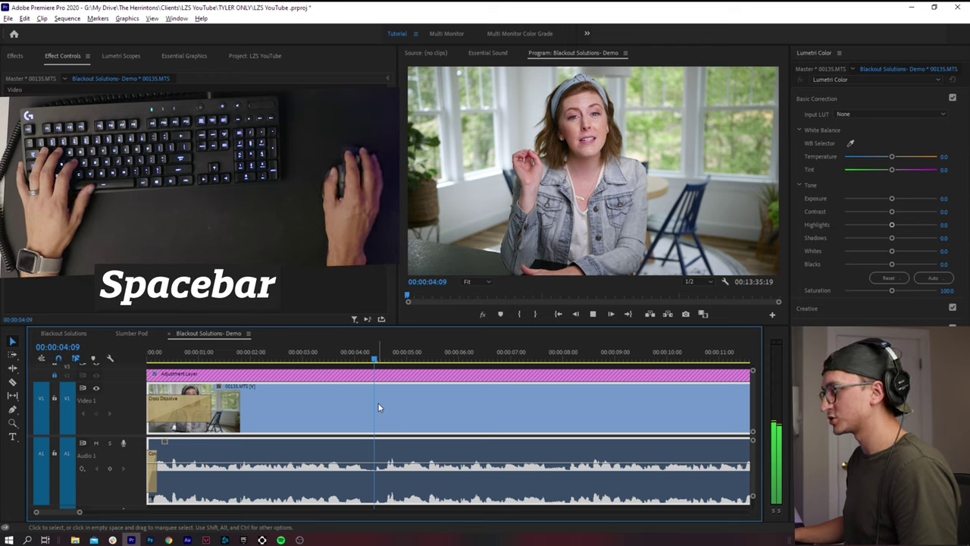
{"action": "key", "text": "space"}
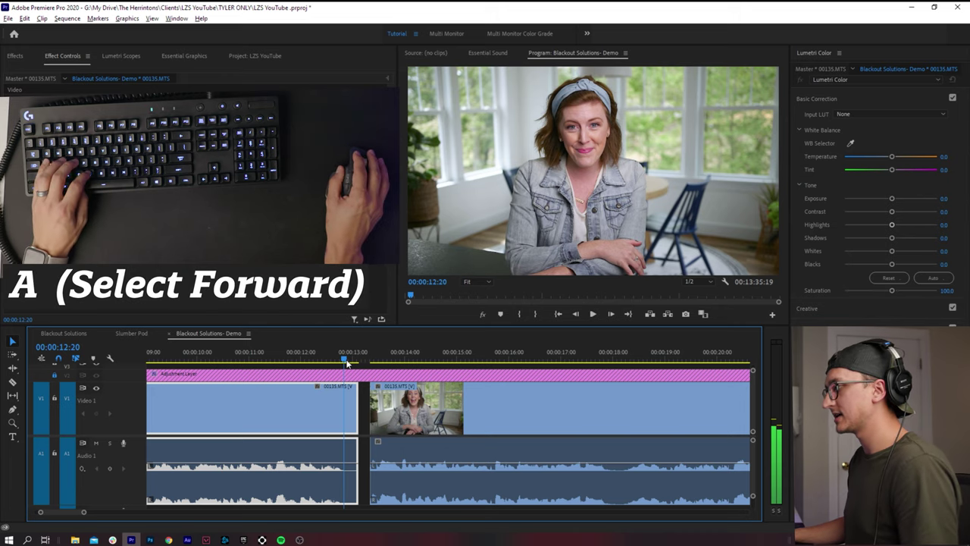
{"action": "key", "text": "ctrl+z"}
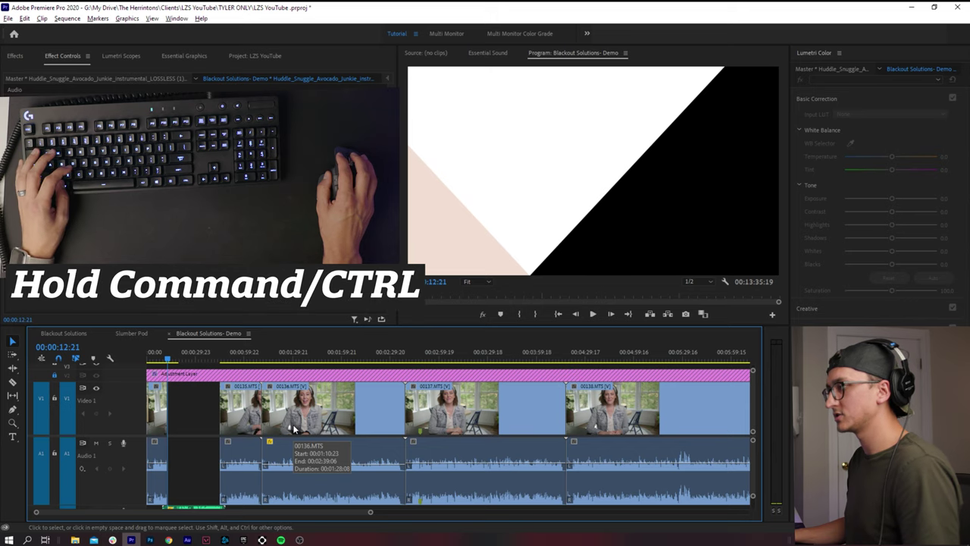
Step: Move the playhead to 00:00:10:14 near the end of the first 00135.MTS clip, and adjust the video and audio track heights
{"action": "scroll", "coordinate": [167, 366], "scroll_direction": "down", "scroll_amount": 2}
{"action": "left_click", "coordinate": [167, 366]}
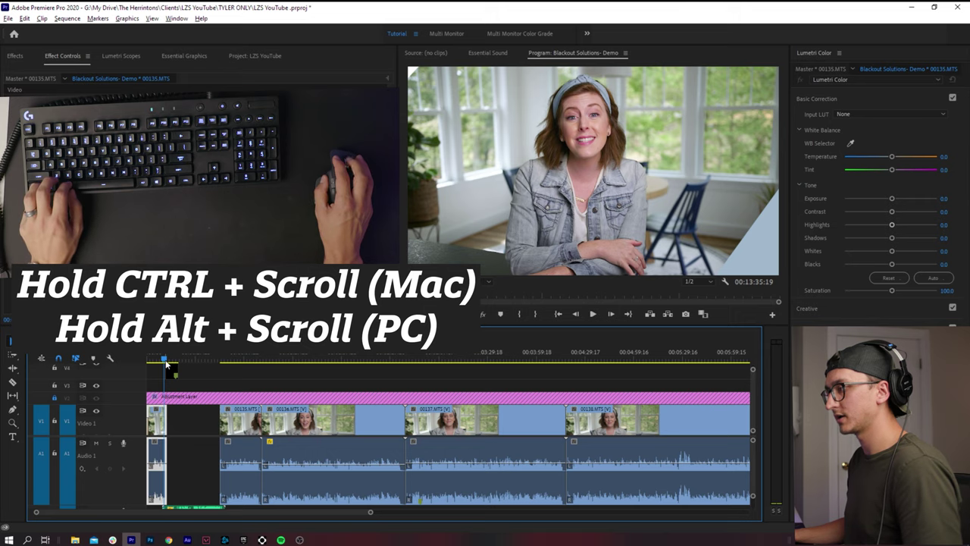
{"action": "scroll", "coordinate": [138, 442], "scroll_direction": "up", "scroll_amount": 3}
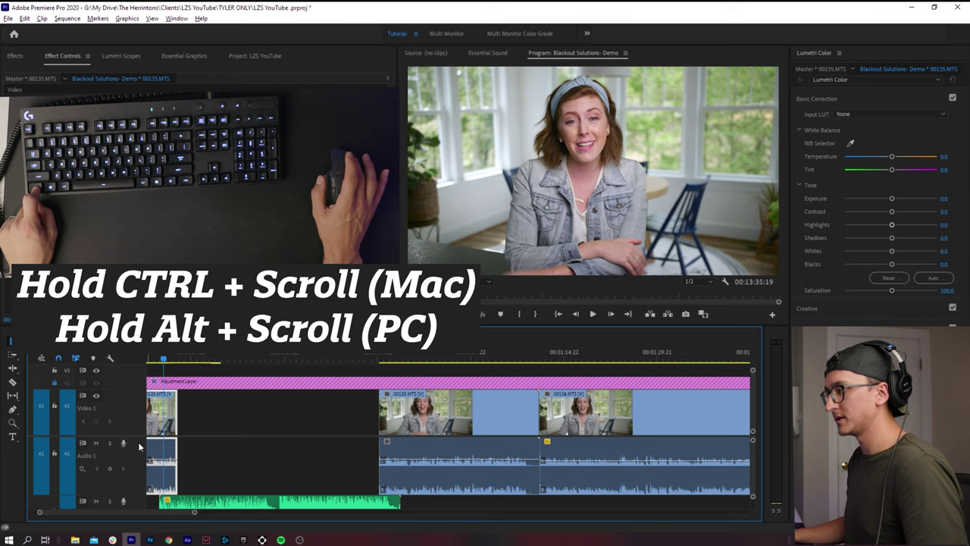
{"action": "scroll", "coordinate": [138, 442], "scroll_direction": "down", "scroll_amount": 2}
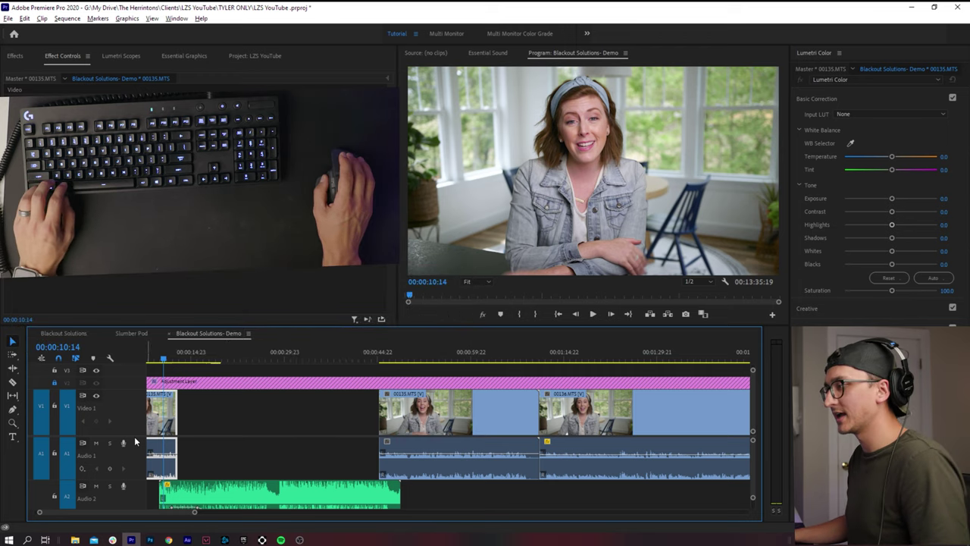
{"action": "scroll", "coordinate": [133, 439], "scroll_direction": "down", "scroll_amount": 2}
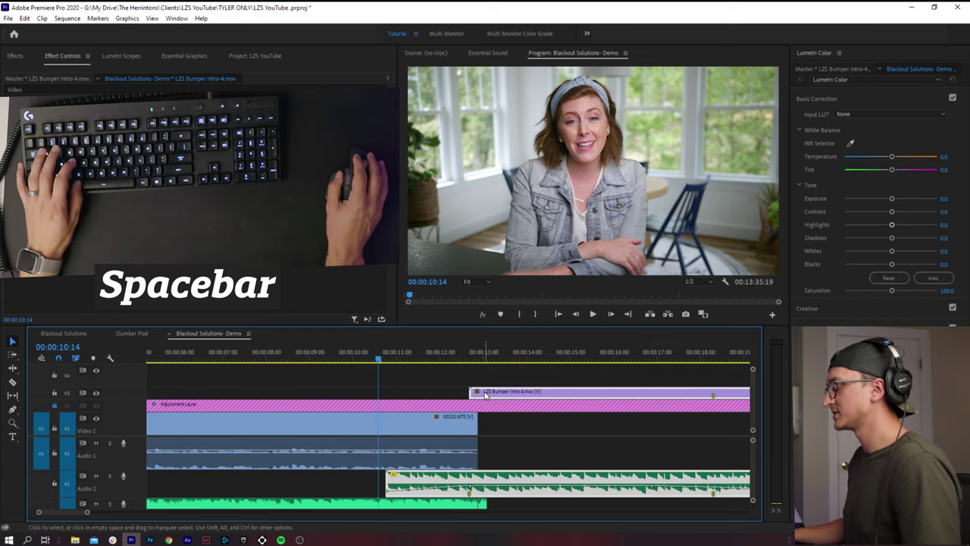
Step: Extend only the video end of the first 00135.MTS clip by about 1.5 seconds beneath the LZS Bumper intro, and play the transition
{"action": "key", "text": "space"}
{"action": "key", "text": "space"}
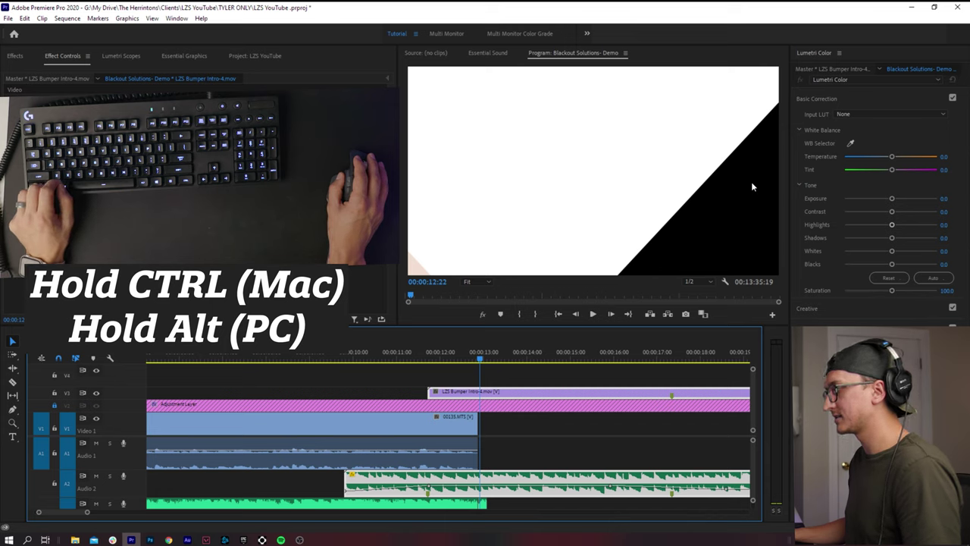
{"action": "left_click_drag", "start_coordinate": [465, 417], "coordinate": [534, 417]}
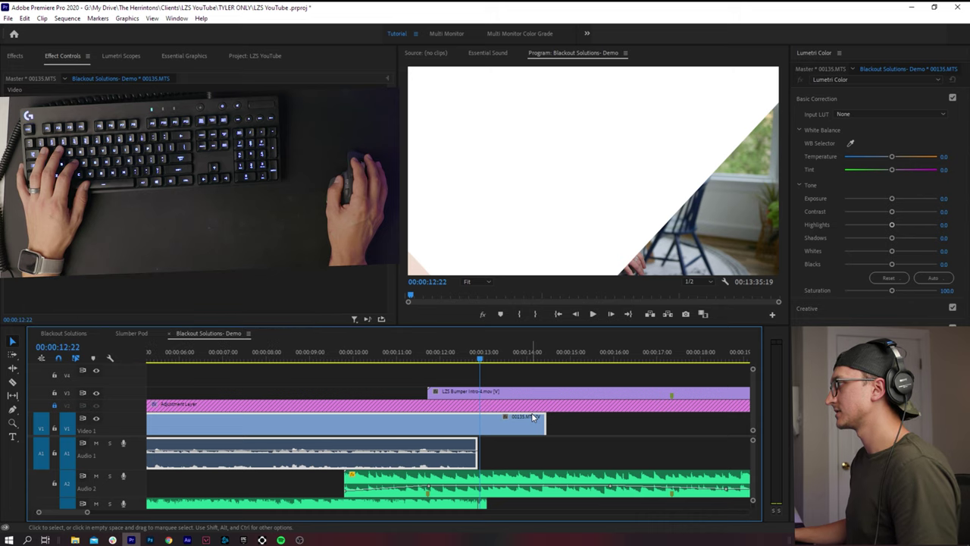
{"action": "key", "text": "space"}
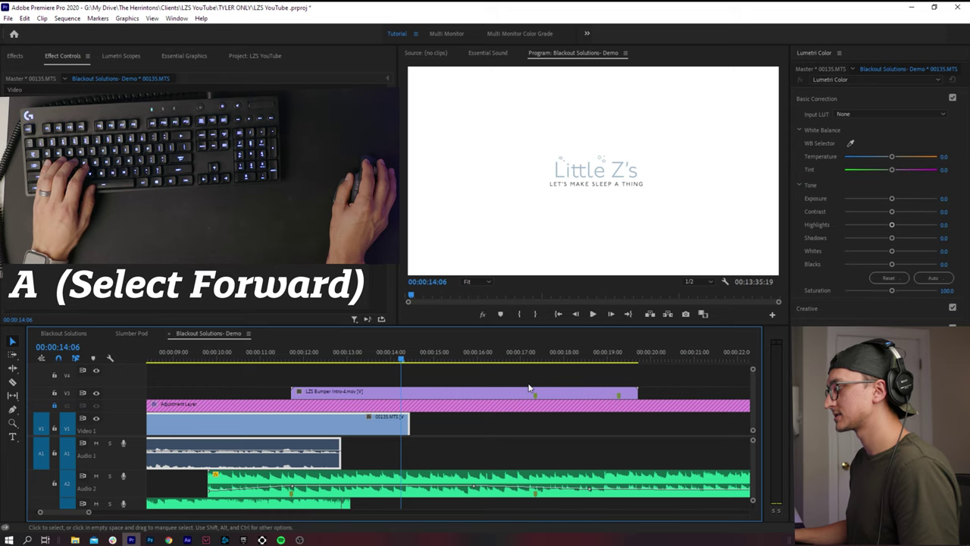
Step: Select all clips after the gap with Track Select Forward and move them earlier, to about 00:00:17:08 beneath the LZS Bumper intro
{"action": "key", "text": "a"}
{"action": "key", "text": "minus"}
{"action": "key", "text": "minus"}
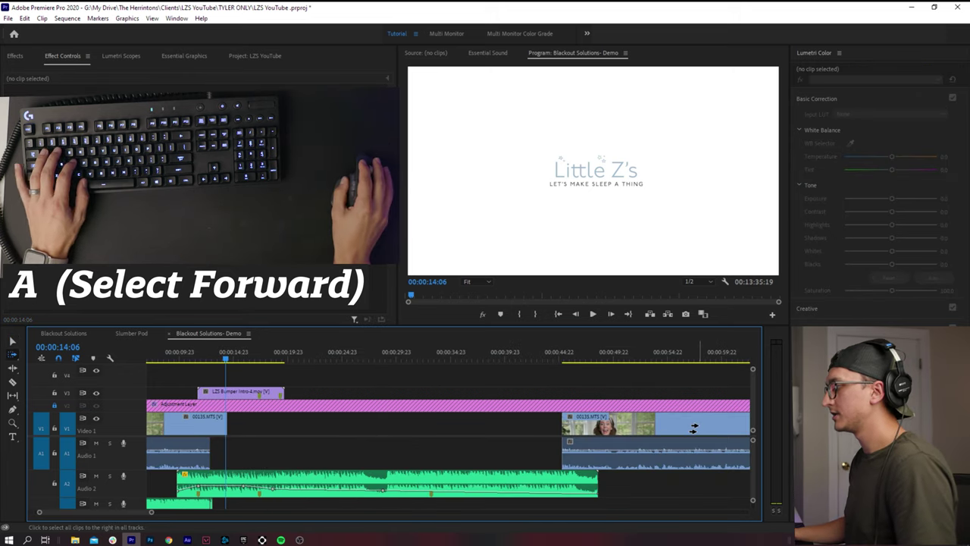
{"action": "left_click_drag", "start_coordinate": [693, 428], "coordinate": [328, 430]}
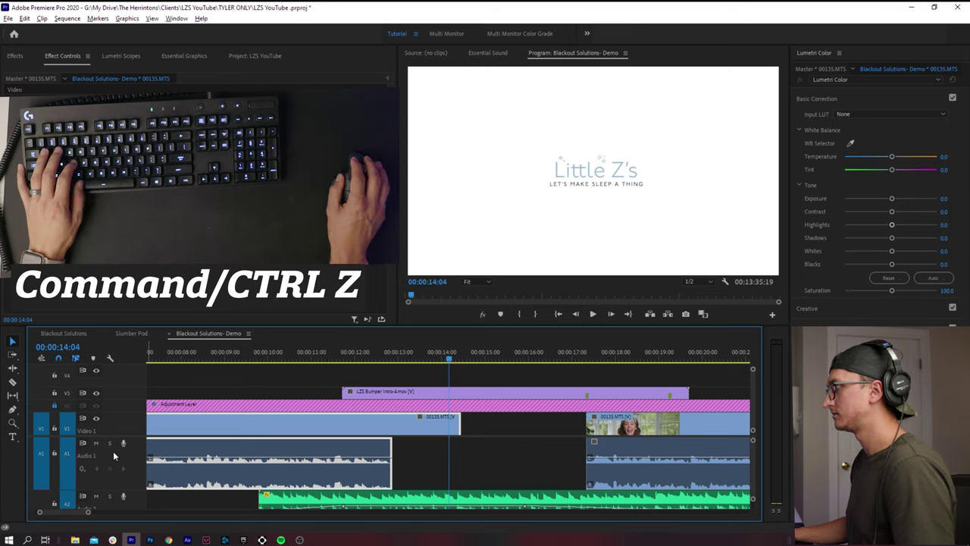
Step: Undo the last edit, and copy the first 00135.MTS clip that carries the Multiband Compressor effect
{"action": "key", "text": "ctrl+z"}
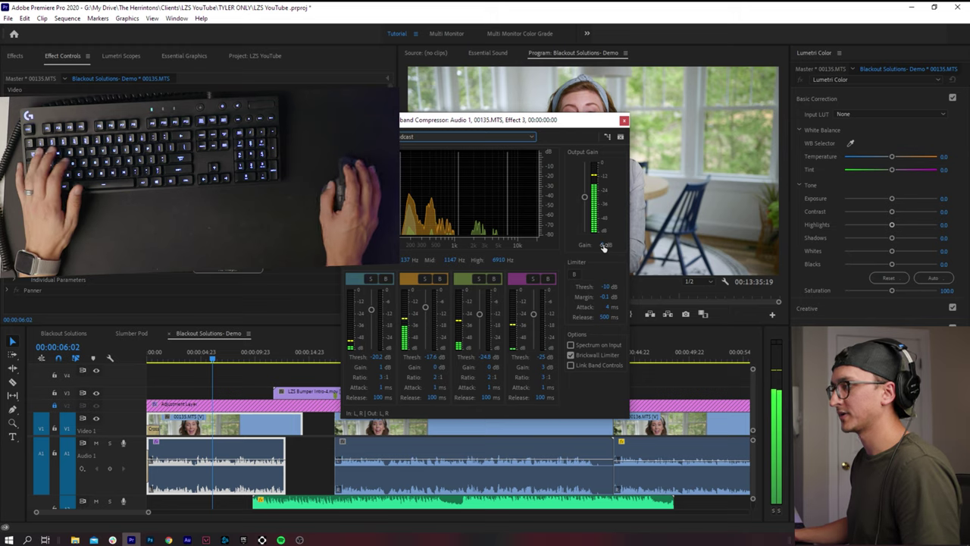
{"action": "key", "text": "ctrl+c"}
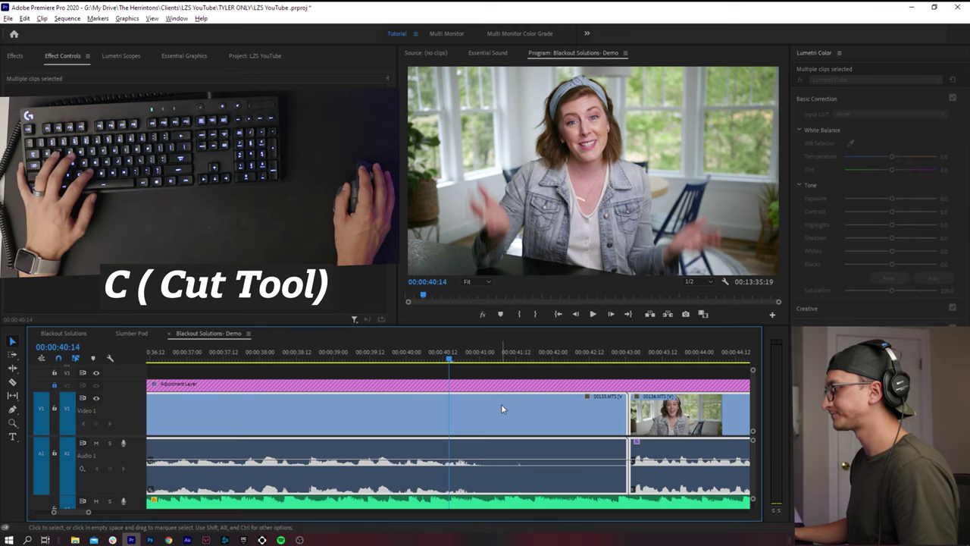
Step: Cut off and delete the tail of the second 00135.MTS clip from 00:00:41:00, and apply the default audio transition
{"action": "key", "text": "c"}
{"action": "left_click", "coordinate": [478, 409]}
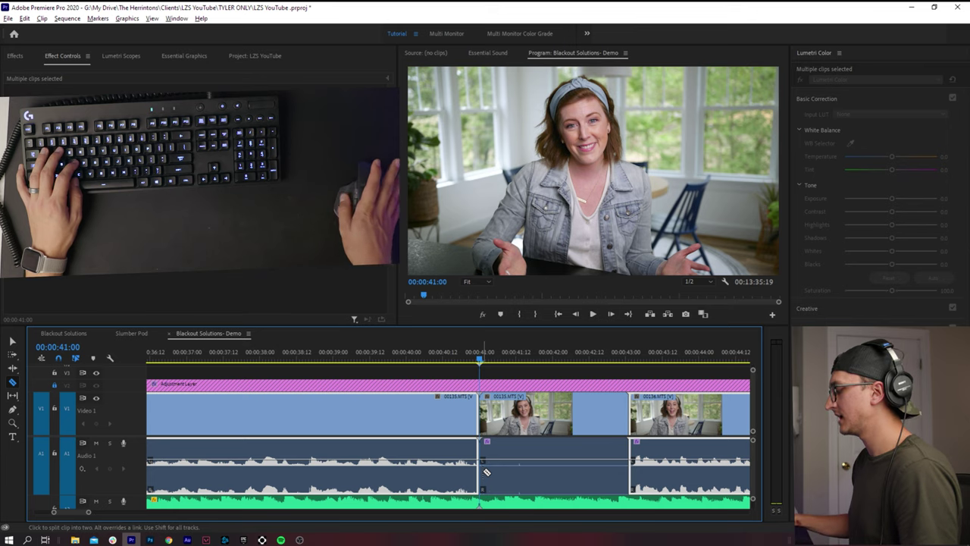
{"action": "key", "text": "v"}
{"action": "left_click", "coordinate": [504, 430]}
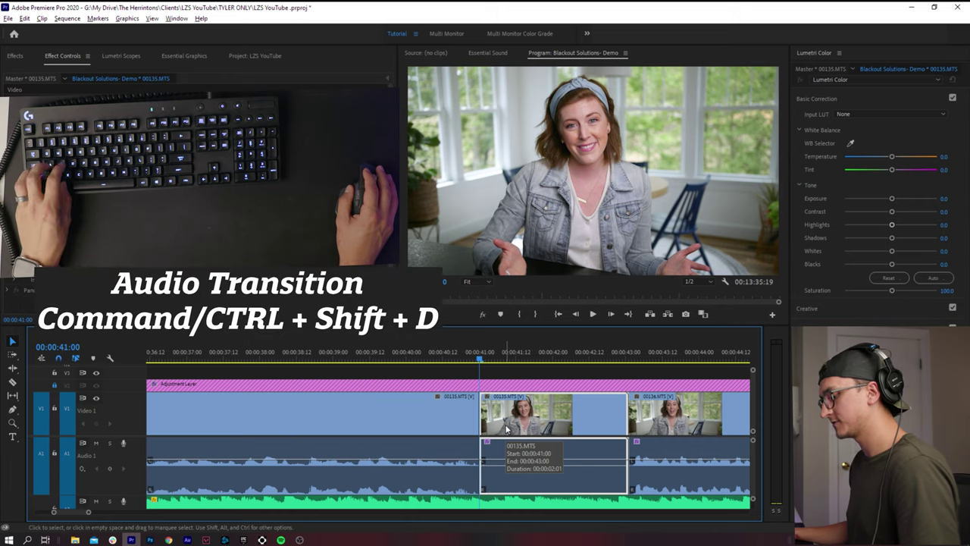
{"action": "key", "text": "BackSpace"}
{"action": "key", "text": "ctrl+shift+d"}
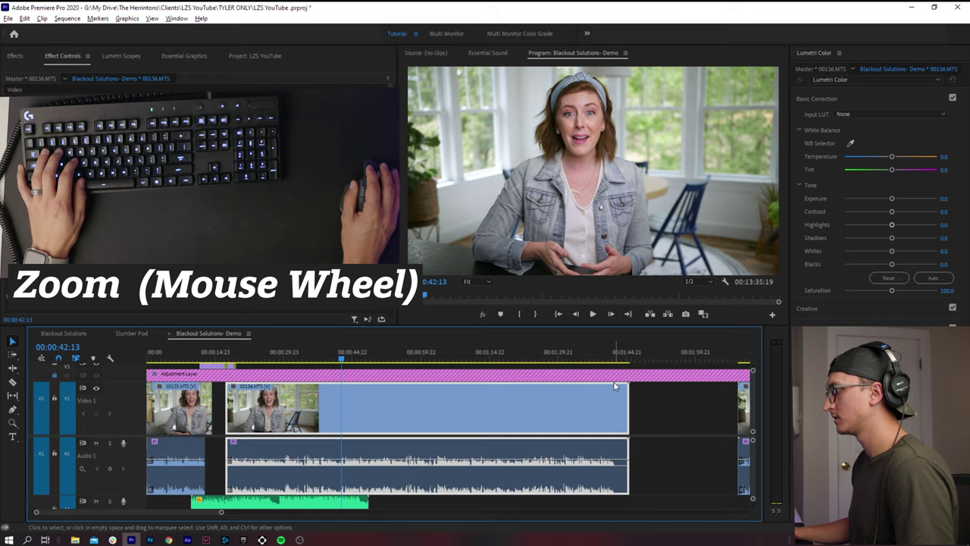
Step: Check the end of the 00136.MTS clip, and ripple delete the silent tail of 00137.MTS after 00:03:17:15
{"action": "left_click", "coordinate": [620, 353]}
{"action": "scroll", "coordinate": [551, 359], "scroll_direction": "up", "scroll_amount": 5}
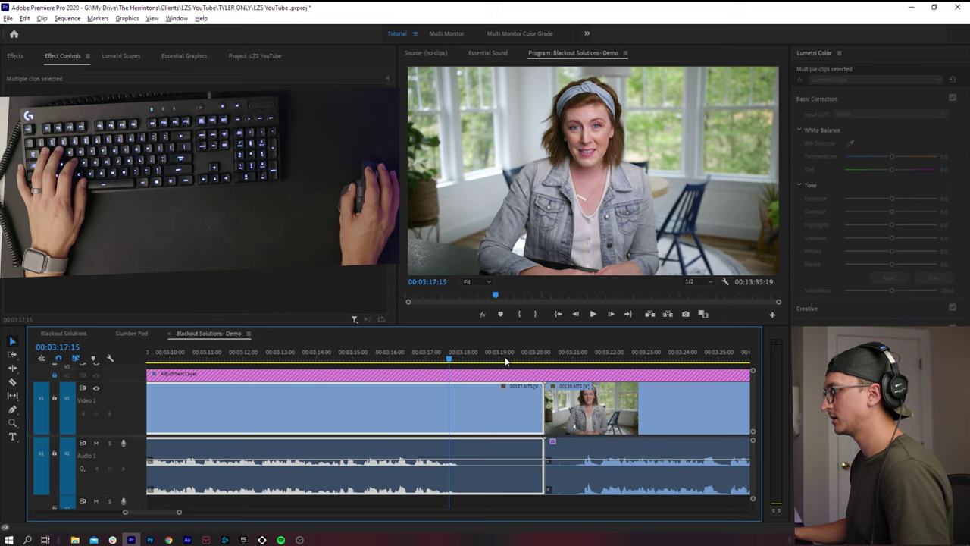
{"action": "key", "text": "shift+Delete"}
{"action": "left_click", "coordinate": [422, 361]}
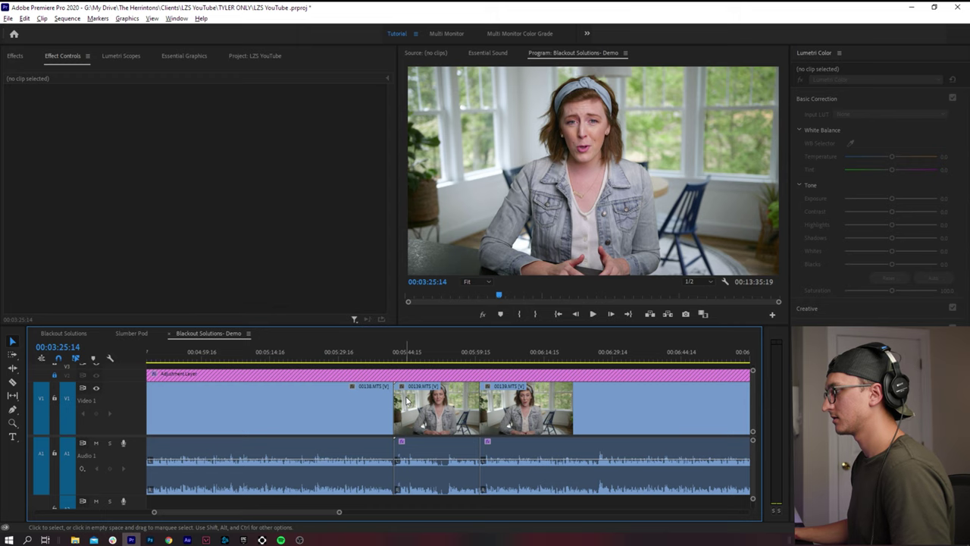
Step: Move the playhead to 00:05:21:03 near the end of the long 00138.MTS clip
{"action": "key", "text": "minus"}
{"action": "key", "text": "minus"}
{"action": "left_click", "coordinate": [396, 359]}
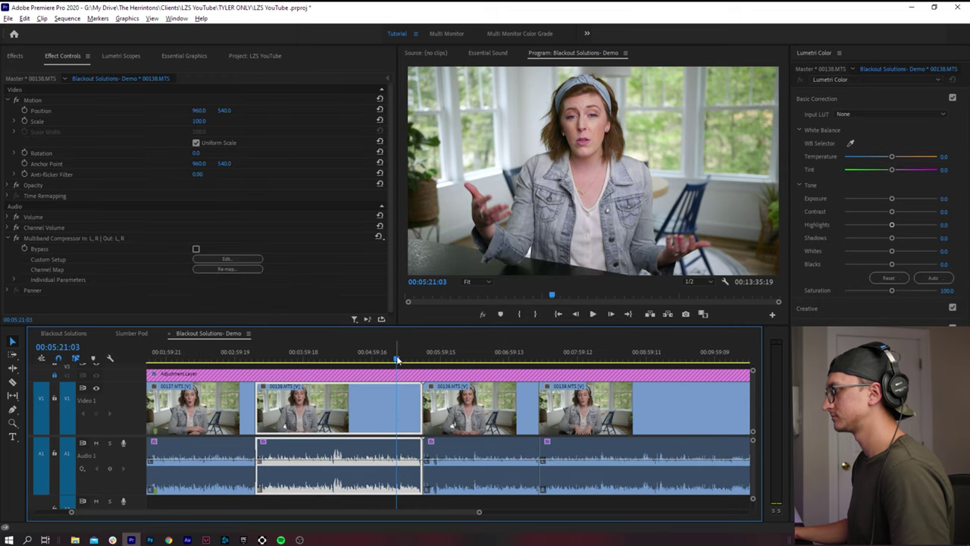